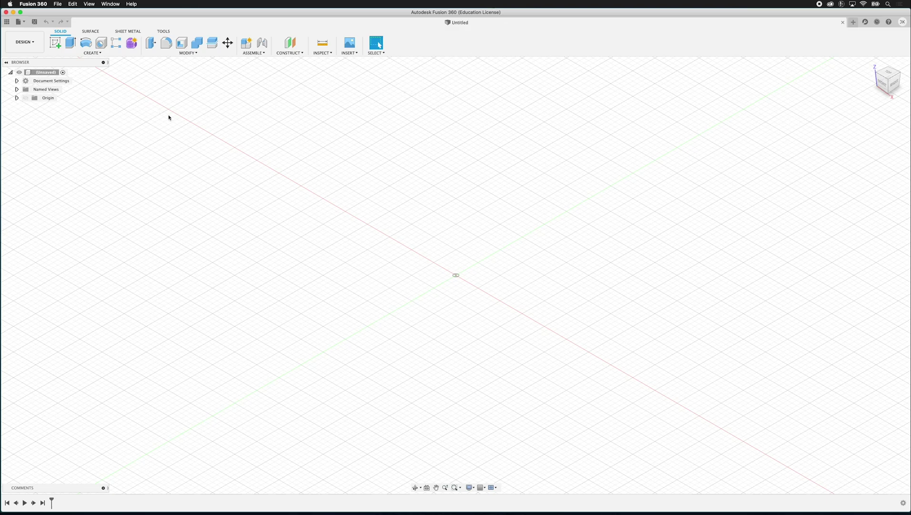
# - Save the empty design under the name 'Modeling Exercise' in the Modeling Exercise project folder
pyautogui.click(19, 22)
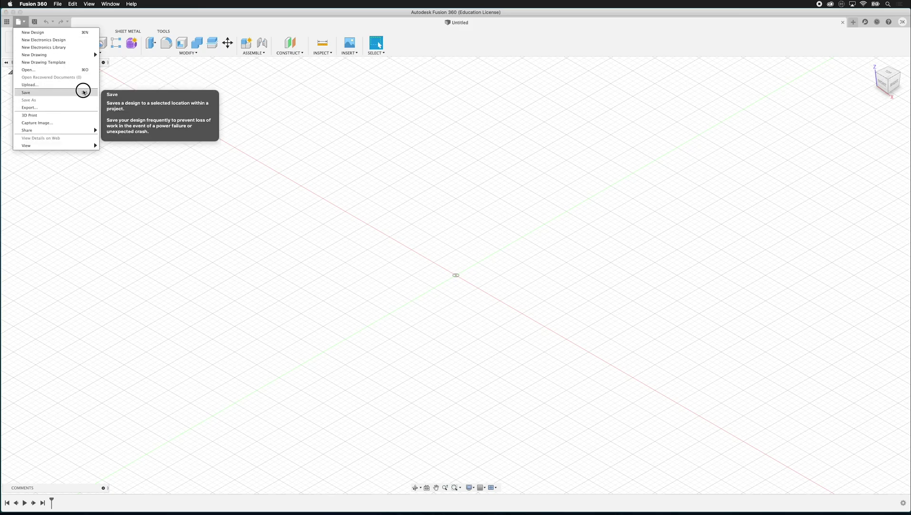
pyautogui.click(82, 92)
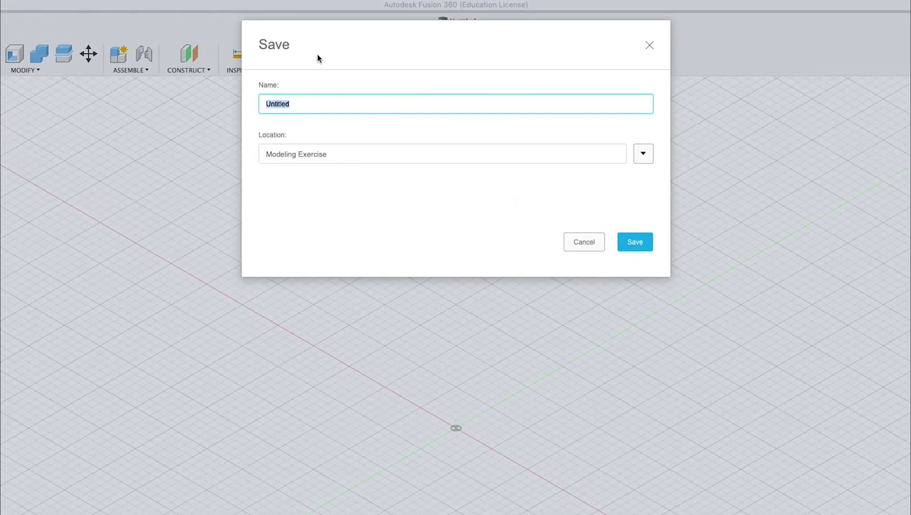
pyautogui.write('MOd')
pyautogui.write('deling Exercise')
pyautogui.click(643, 155)
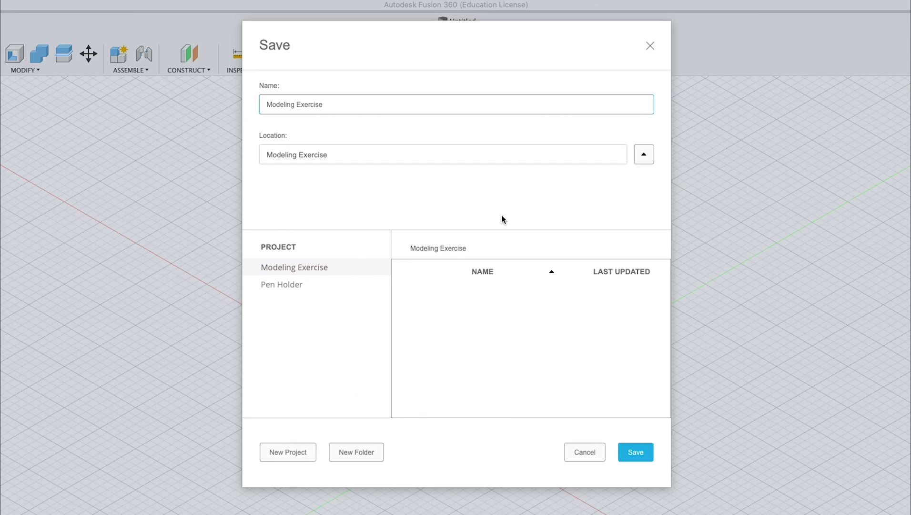
pyautogui.click(646, 452)
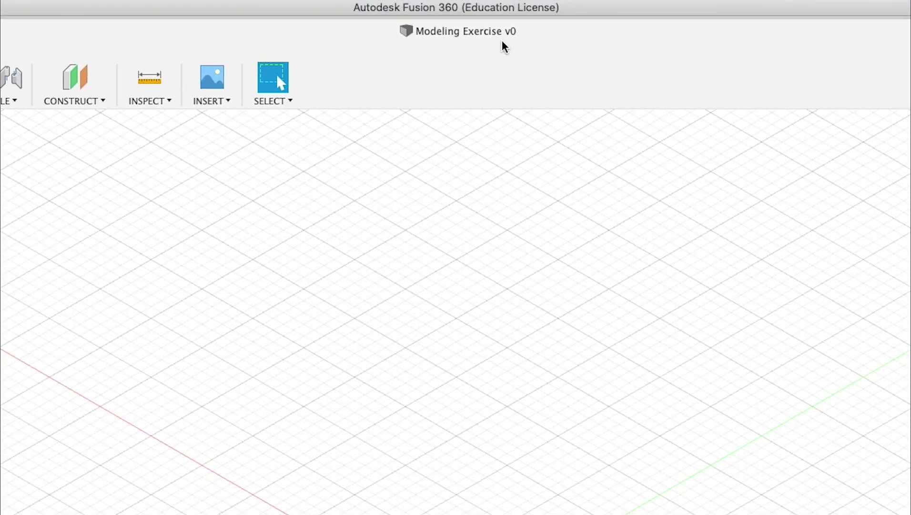
# - Begin a new sketch on the XY origin plane, viewed from the top
pyautogui.moveTo(517, 44)
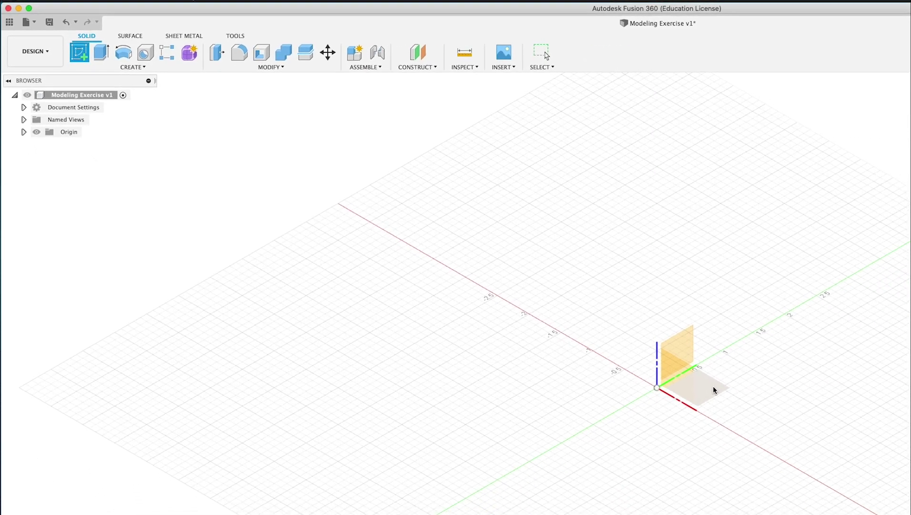
pyautogui.click(713, 389)
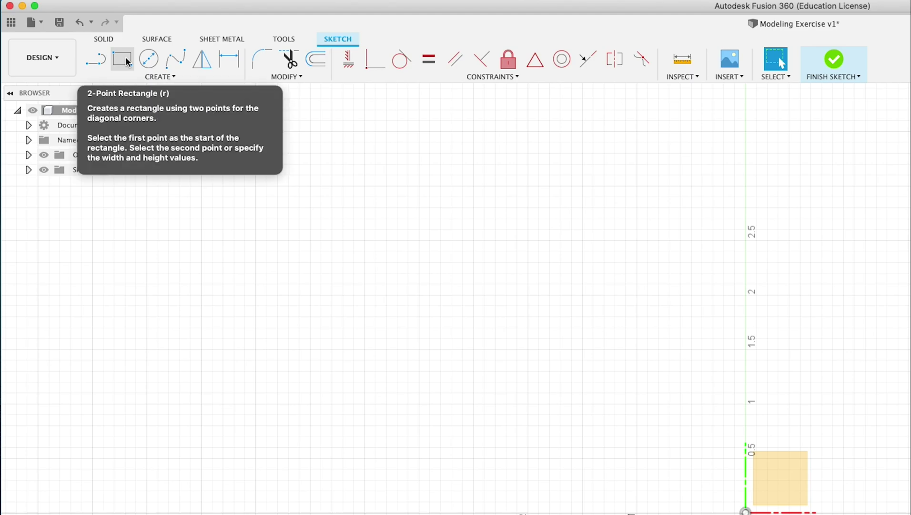
pyautogui.click(127, 60)
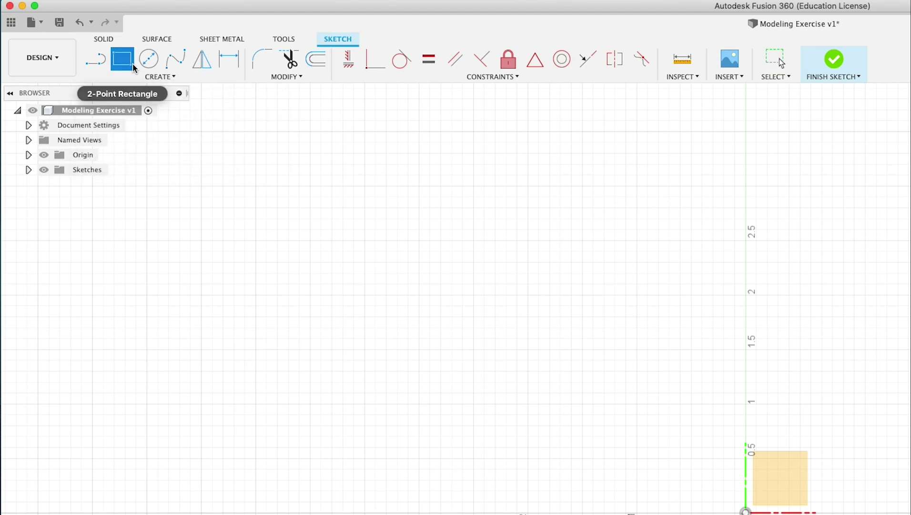
# - Draw a center rectangle anchored at the origin, with its corner at 4 in by 2.4 in
pyautogui.click(155, 77)
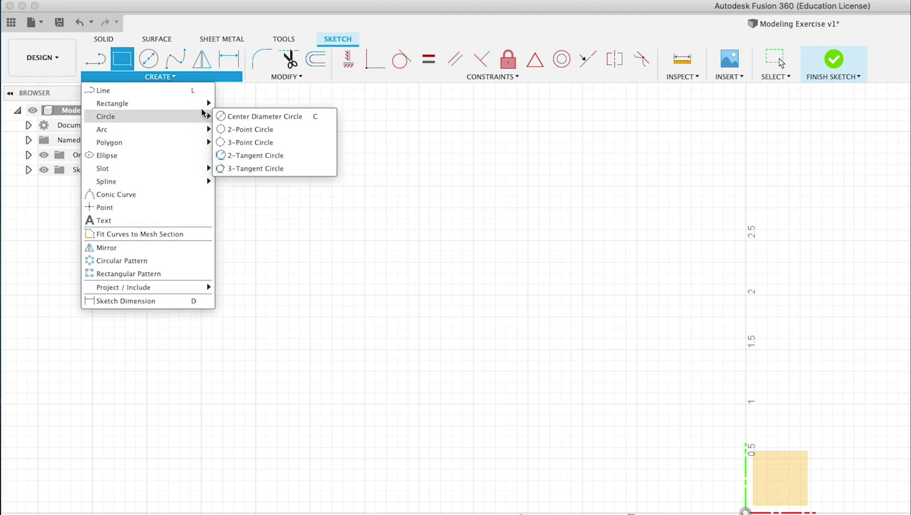
pyautogui.moveTo(193, 107)
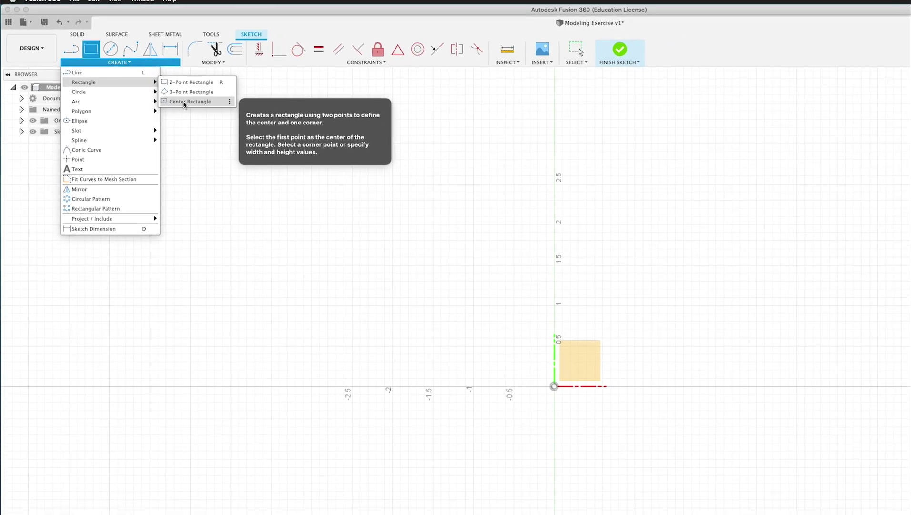
pyautogui.click(142, 83)
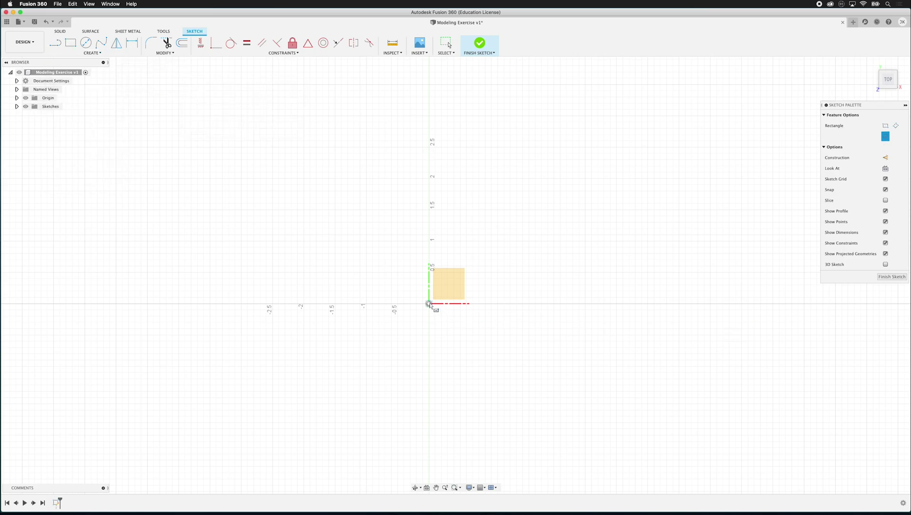
pyautogui.click(430, 304)
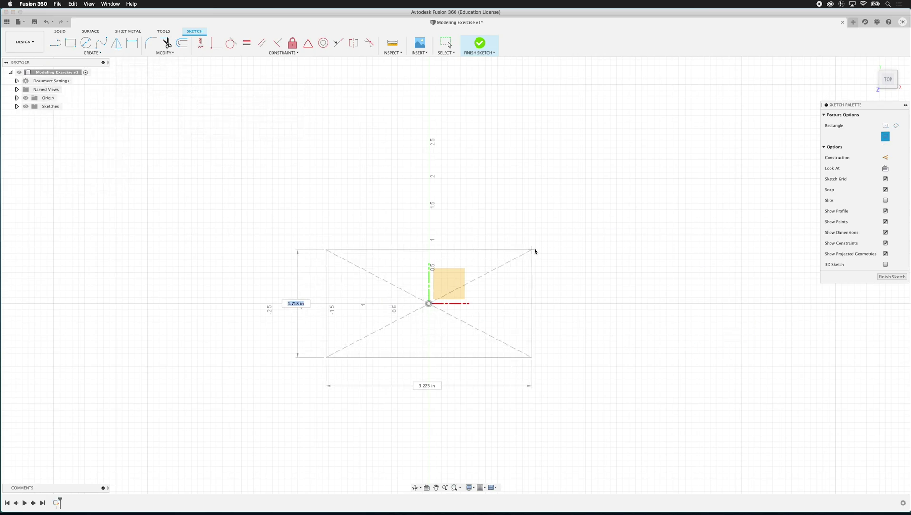
pyautogui.click(554, 229)
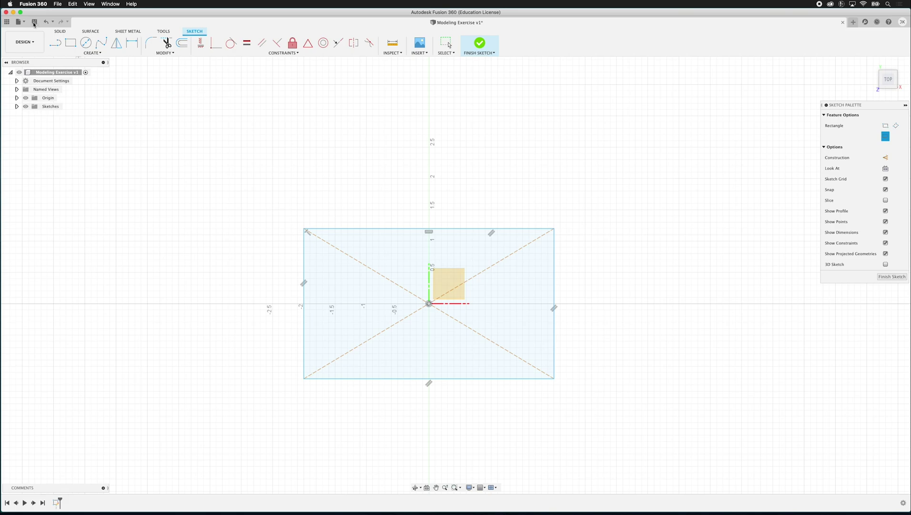
pyautogui.click(55, 47)
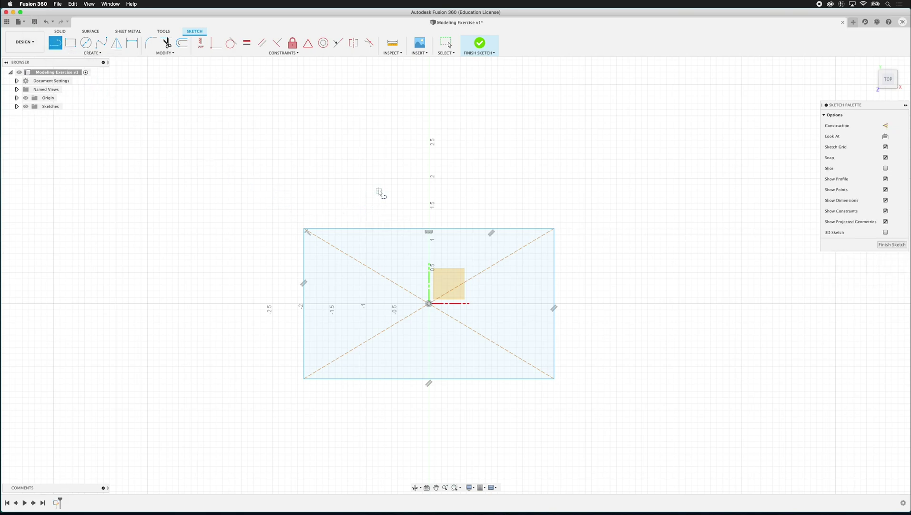
# - Draw a slanted line from above to below the rectangle's left part, then adjust its top endpoint
pyautogui.click(404, 171)
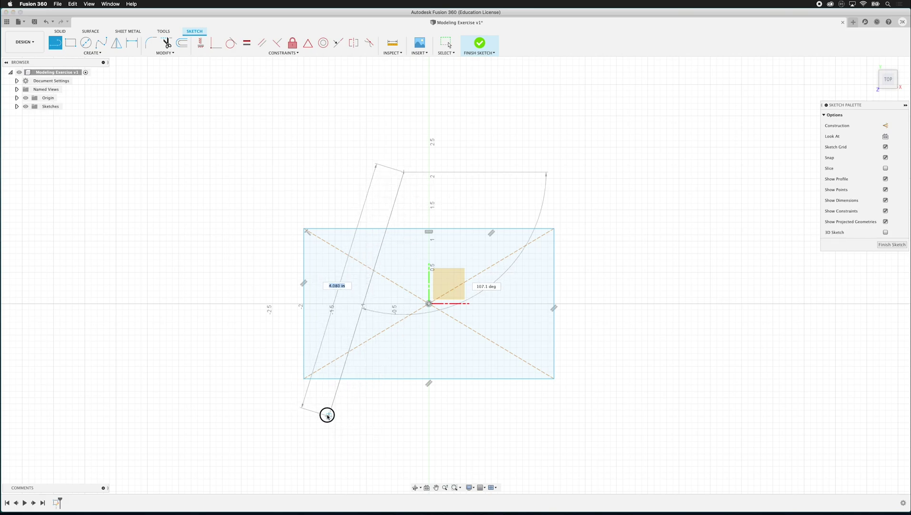
pyautogui.click(328, 416)
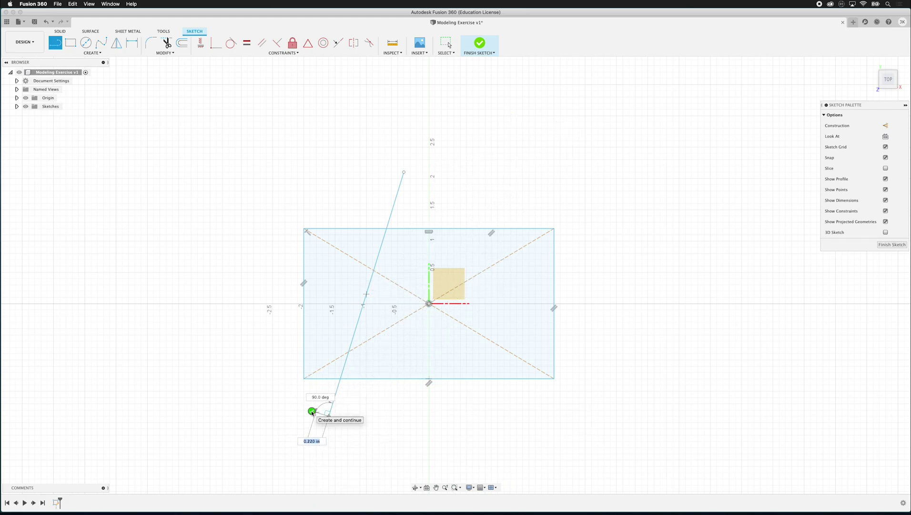
pyautogui.click(311, 411)
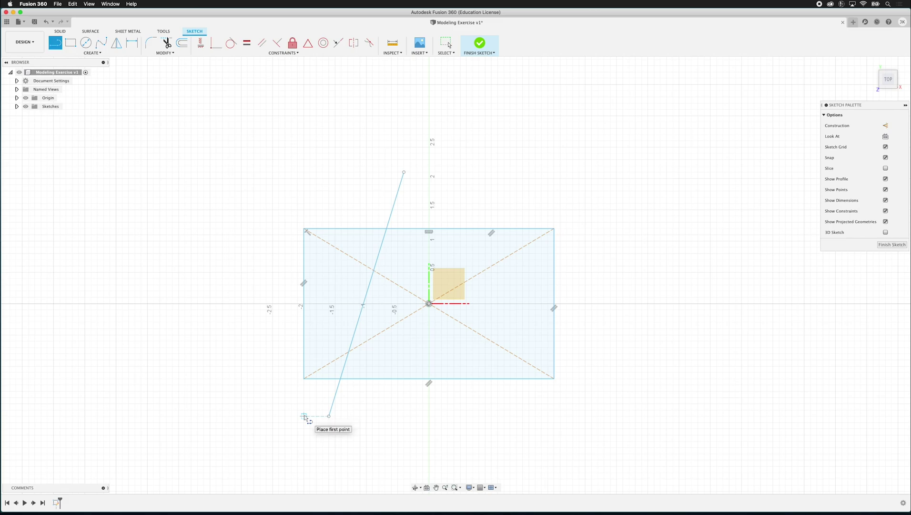
pyautogui.click(445, 44)
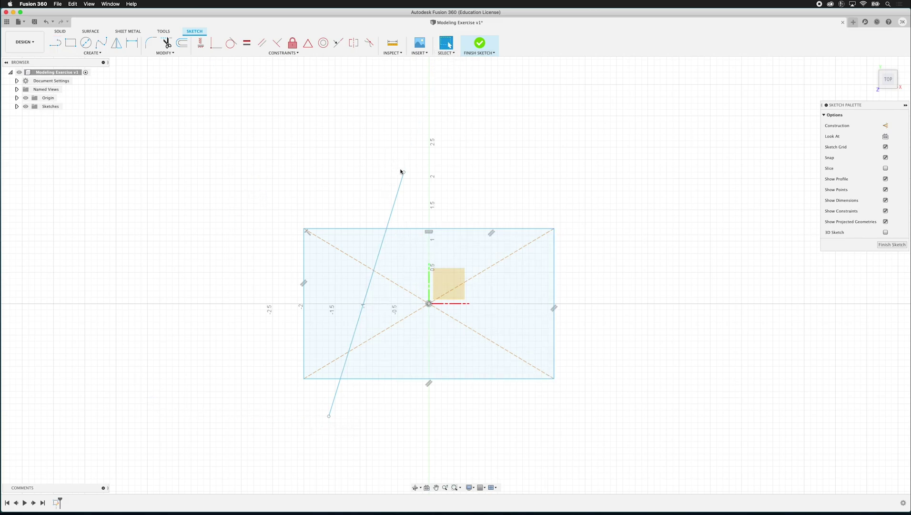
pyautogui.moveTo(405, 173)
pyautogui.mouseDown()
pyautogui.moveTo(456, 204)
pyautogui.moveTo(449, 218)
pyautogui.moveTo(216, 124)
pyautogui.moveTo(399, 260)
pyautogui.moveTo(380, 187)
pyautogui.mouseUp()
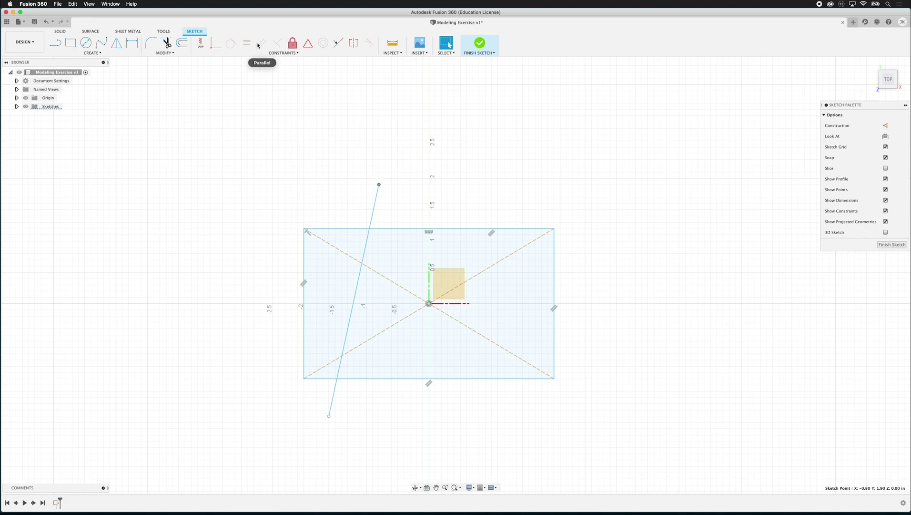
# - Make the line's top endpoint coincident with the rectangle's top edge and its lower endpoint with the bottom edge
pyautogui.click(214, 46)
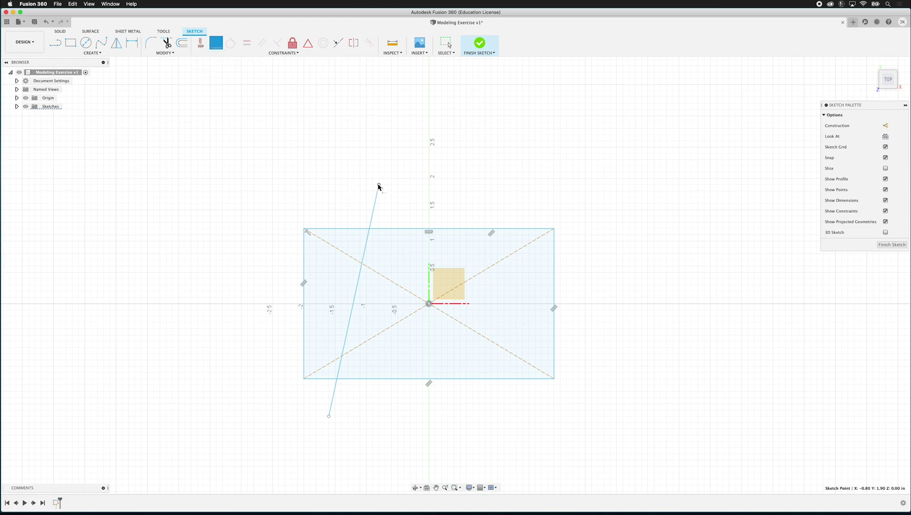
pyautogui.click(379, 184)
pyautogui.click(390, 231)
pyautogui.click(379, 185)
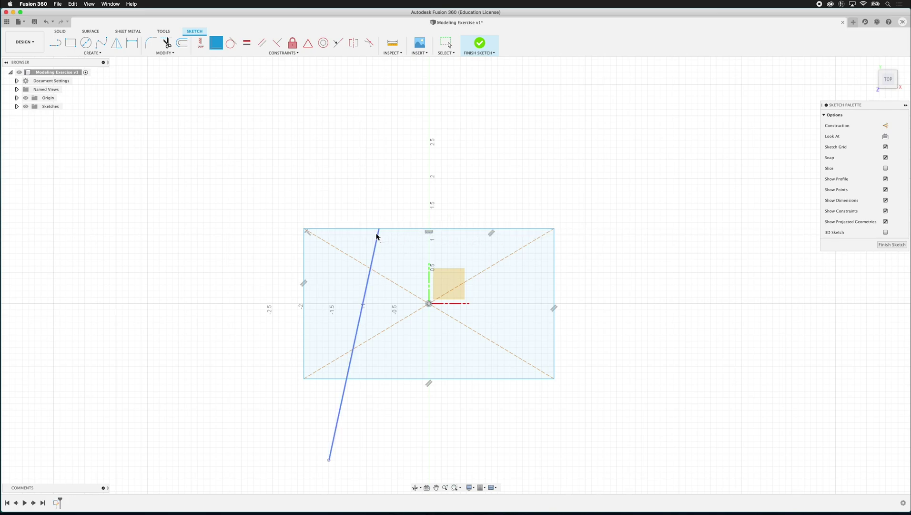
pyautogui.click(329, 461)
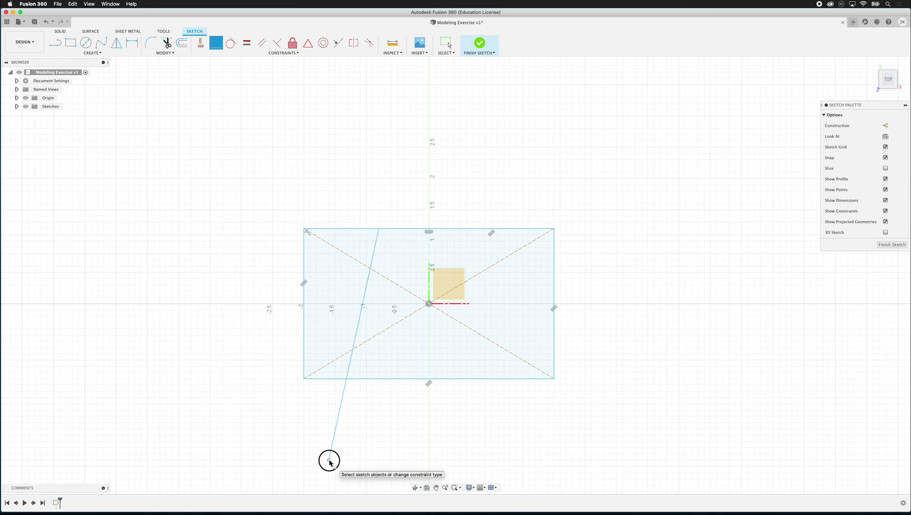
pyautogui.click(384, 379)
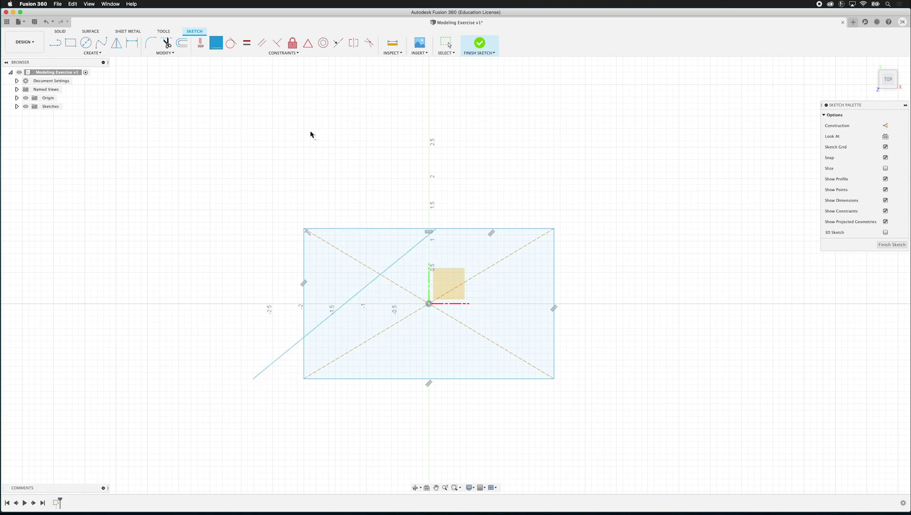
# - Constrain the line perpendicular to the rectangle's top edge so it stands vertical
pyautogui.click(280, 44)
pyautogui.click(407, 228)
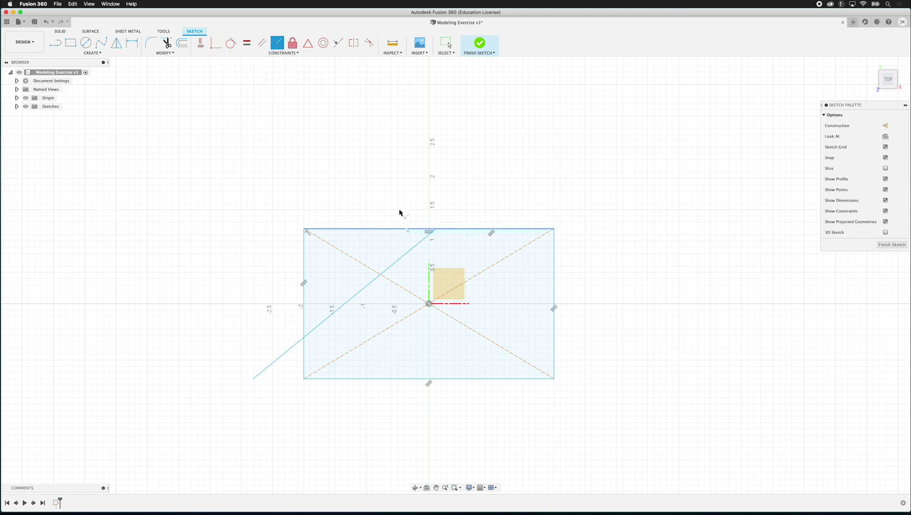
pyautogui.click(414, 243)
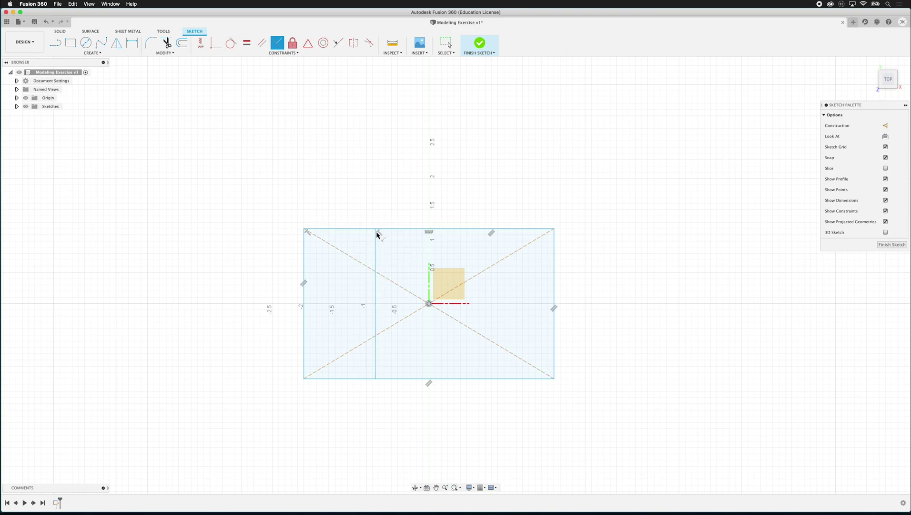
pyautogui.scroll(2, 381, 246)
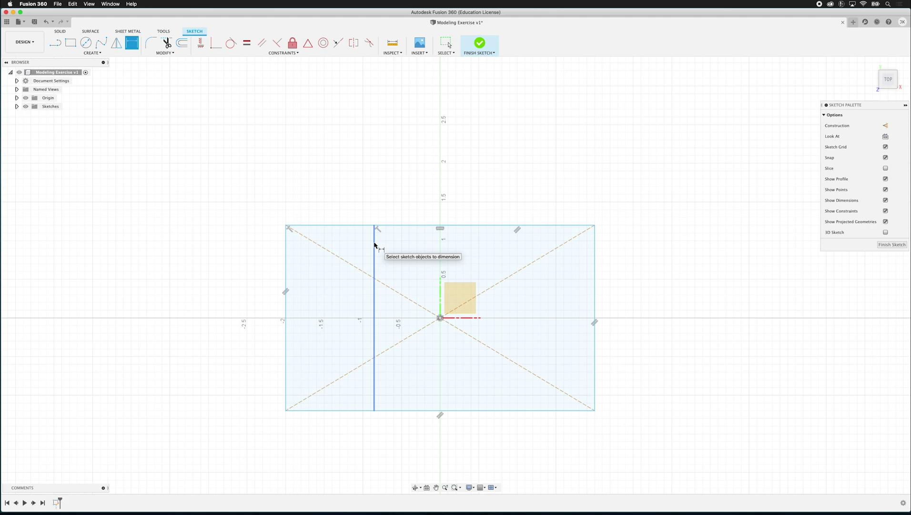
# - Dimension the distance from the rectangle's left edge to the vertical line at 1.144 in
pyautogui.click(286, 249)
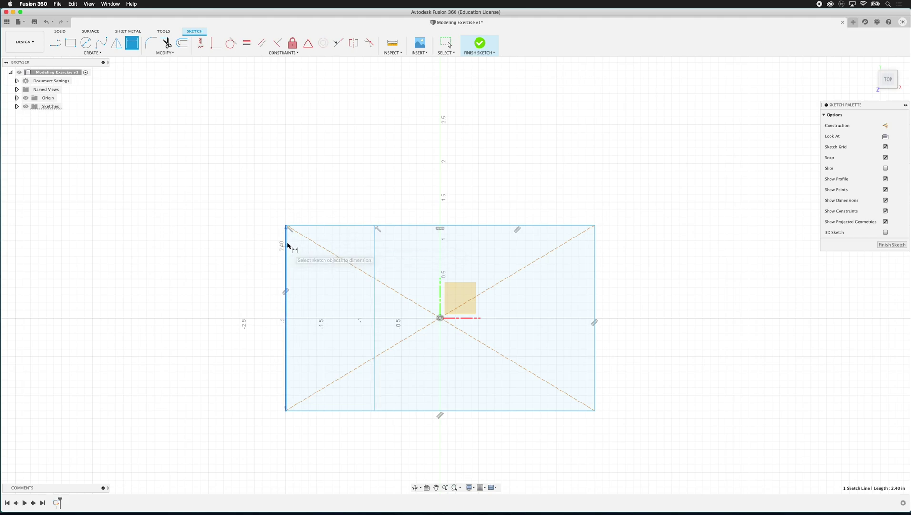
pyautogui.click(374, 249)
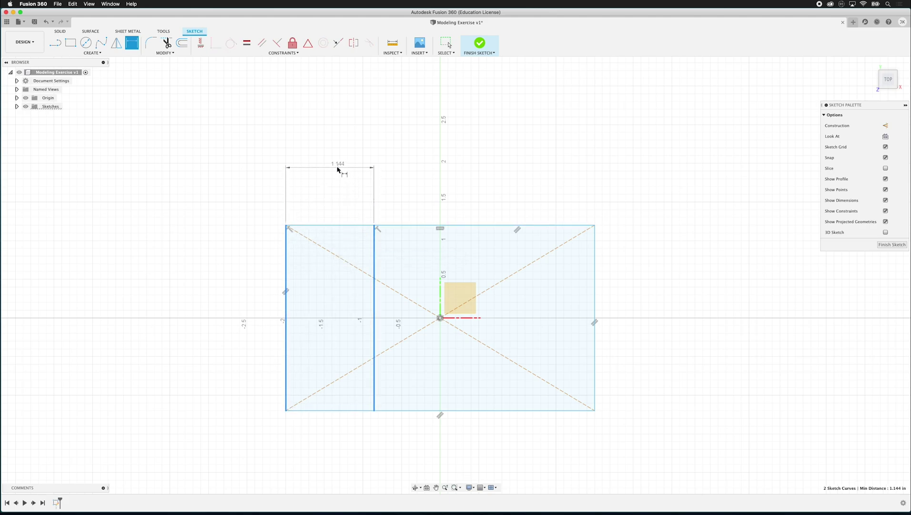
pyautogui.click(332, 174)
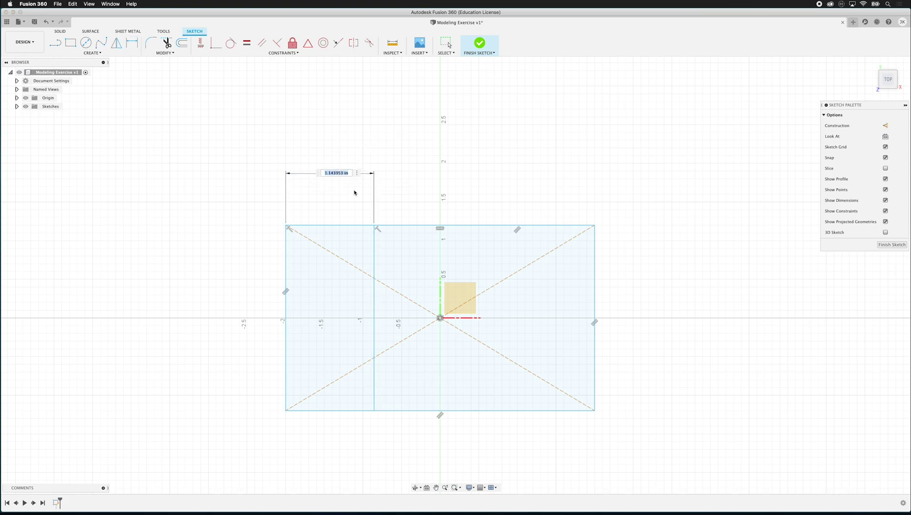
pyautogui.press('Return')
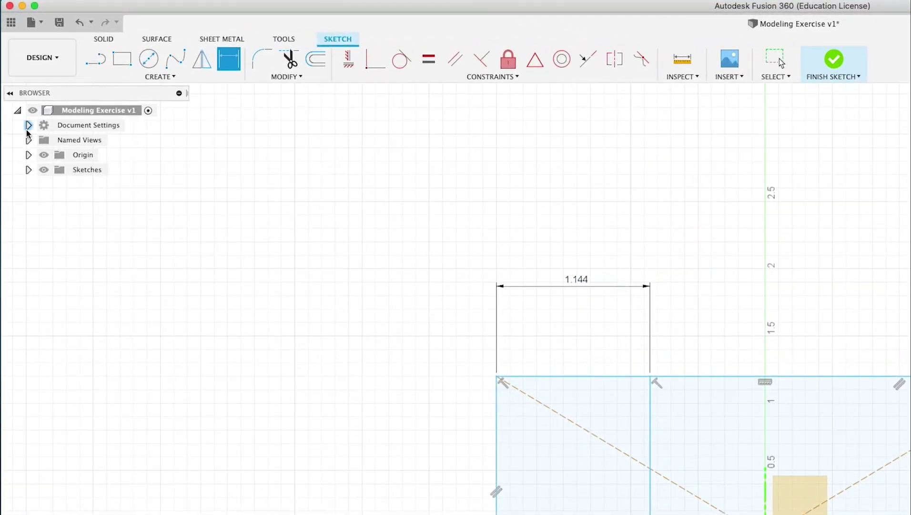
# - Change the document's active units to Millimeter under Document Settings
pyautogui.click(29, 125)
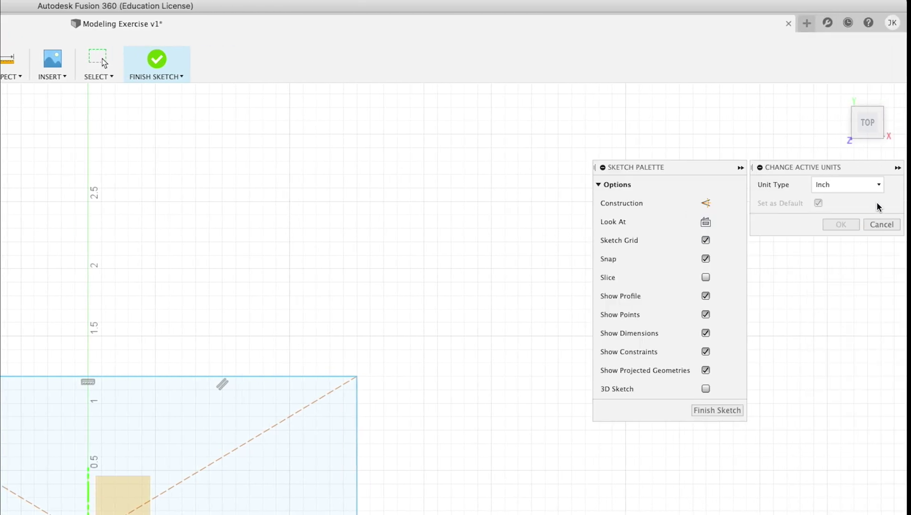
pyautogui.click(878, 184)
pyautogui.click(844, 215)
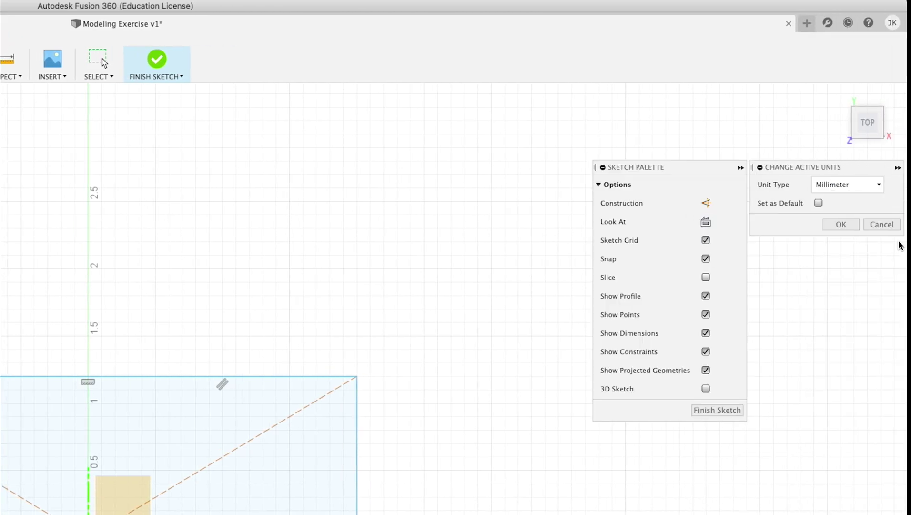
pyautogui.click(850, 227)
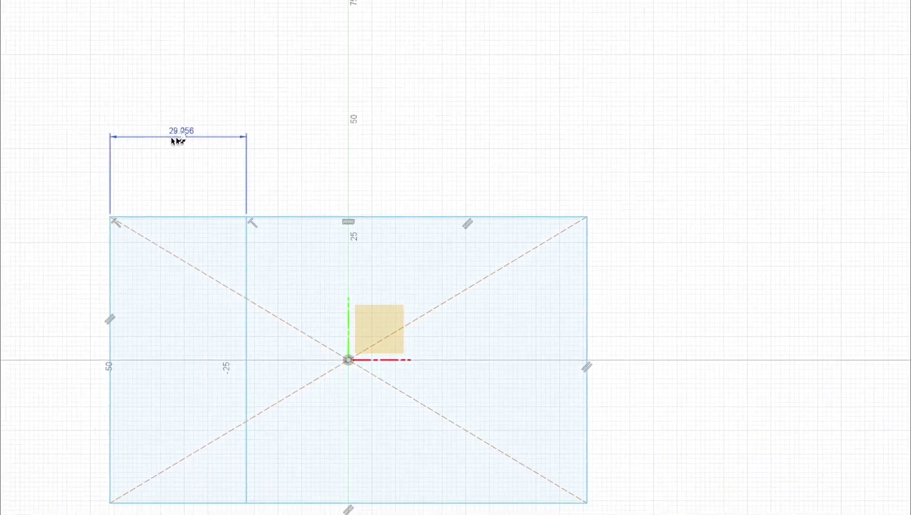
pyautogui.click(272, 85)
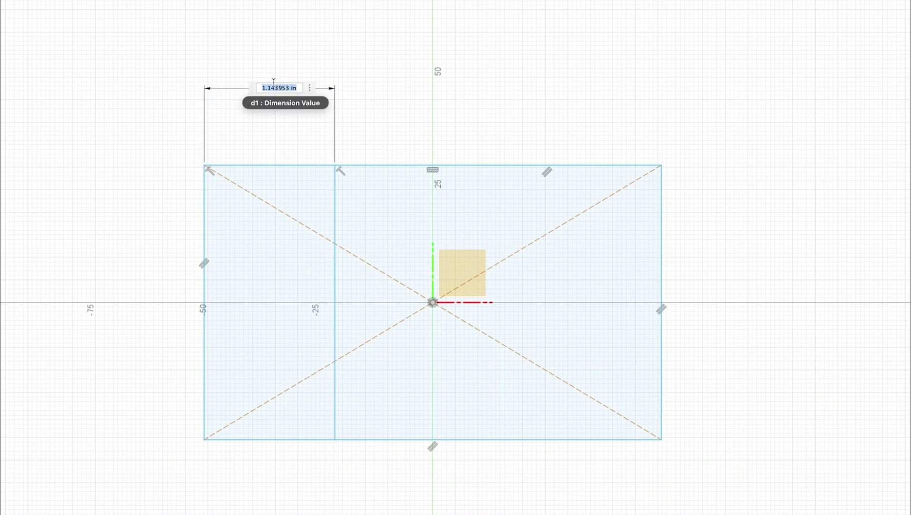
# - Set the left section width to 34.30 mm and dimension the right section at 42.30 mm
pyautogui.write('34.3')
pyautogui.press('Return')
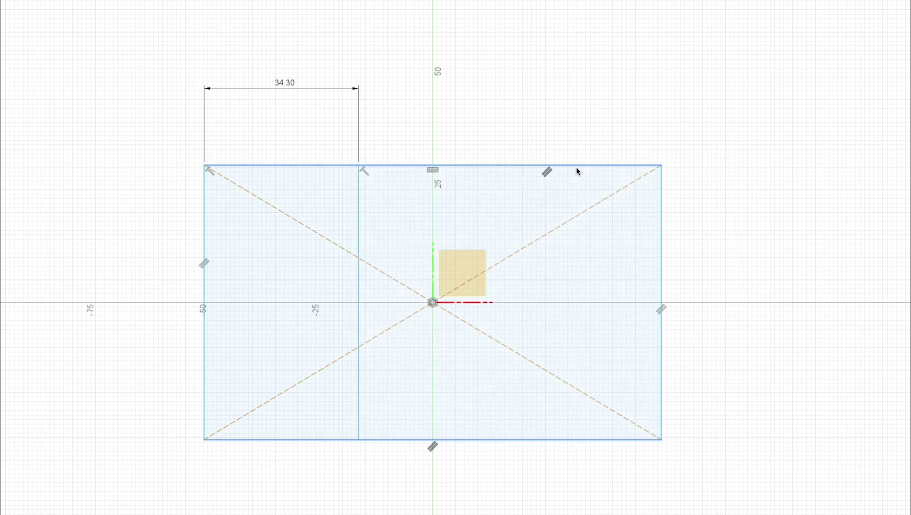
pyautogui.click(359, 220)
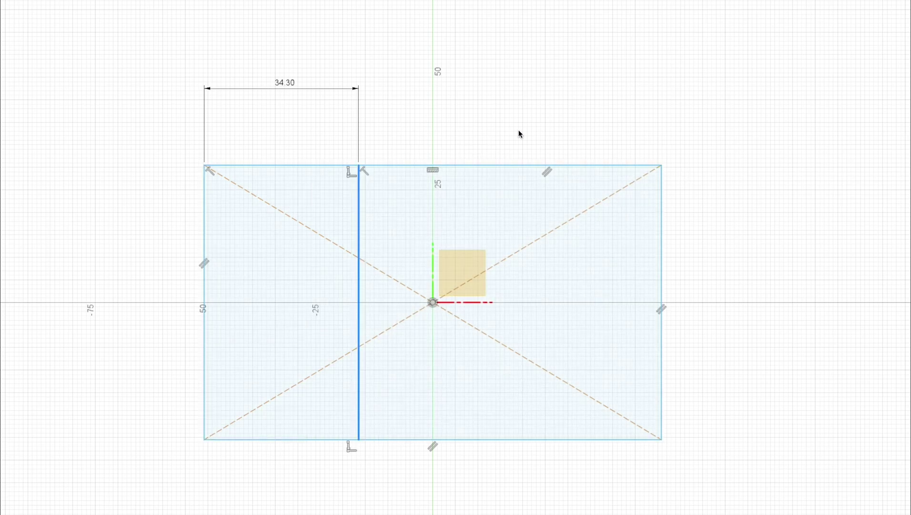
pyautogui.press('d')
pyautogui.click(662, 215)
pyautogui.click(691, 232)
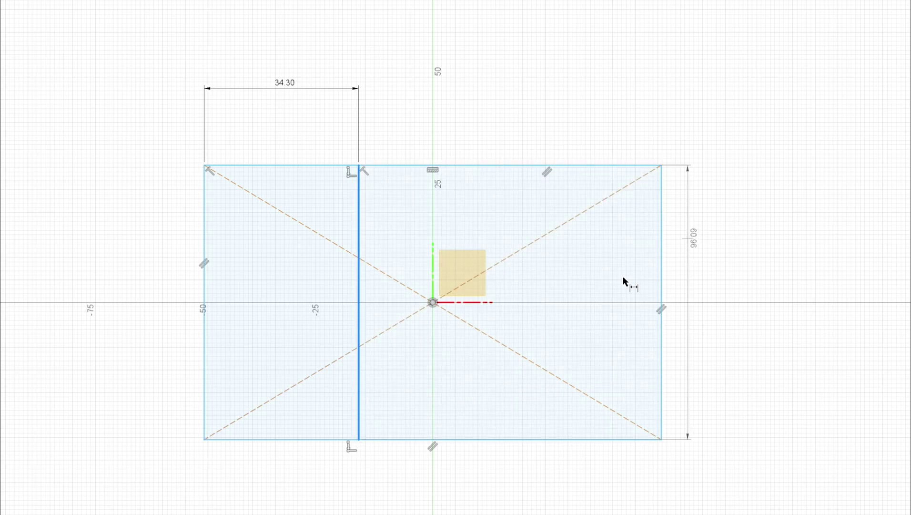
pyautogui.click(663, 225)
pyautogui.click(662, 215)
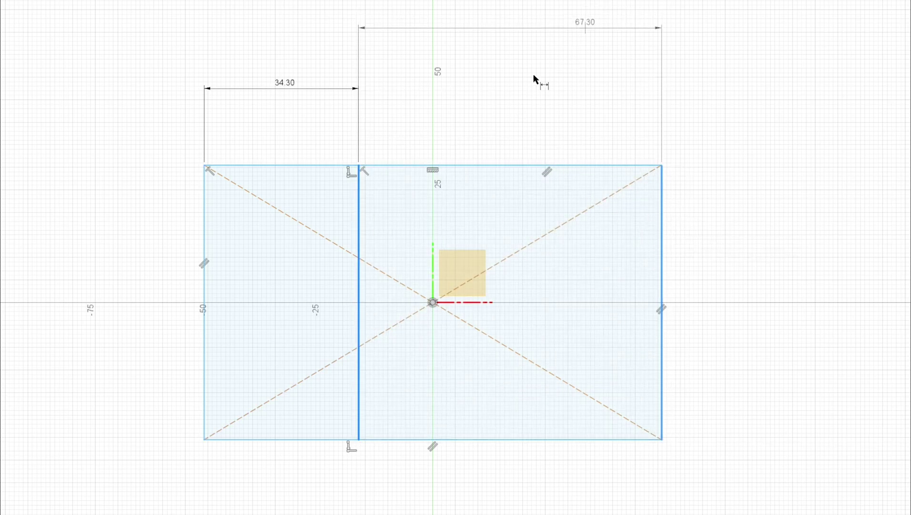
pyautogui.click(506, 90)
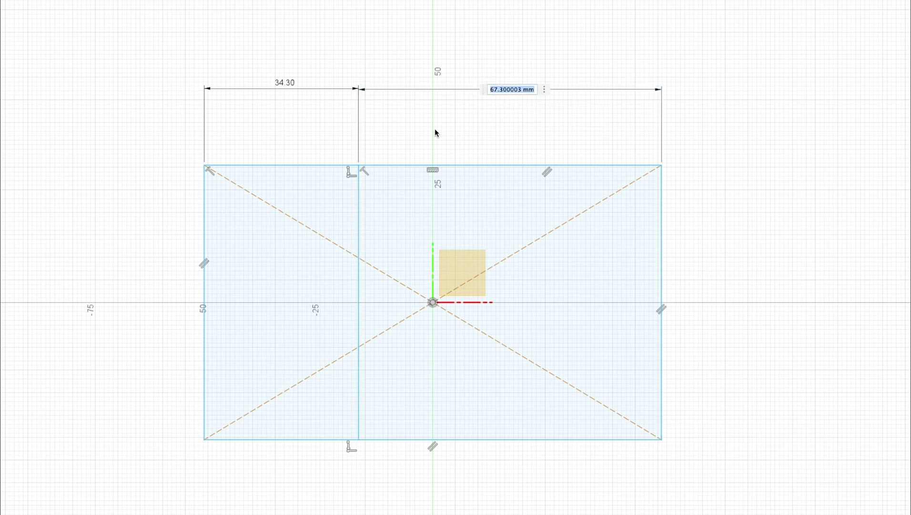
pyautogui.write('42.3')
pyautogui.press('Return')
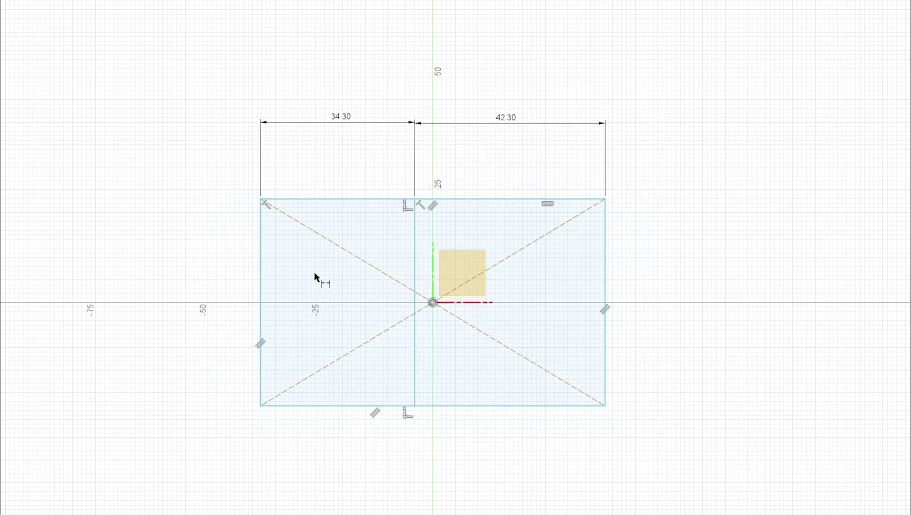
# - Dimension the rectangle's overall height at 37.30 mm
pyautogui.click(260, 260)
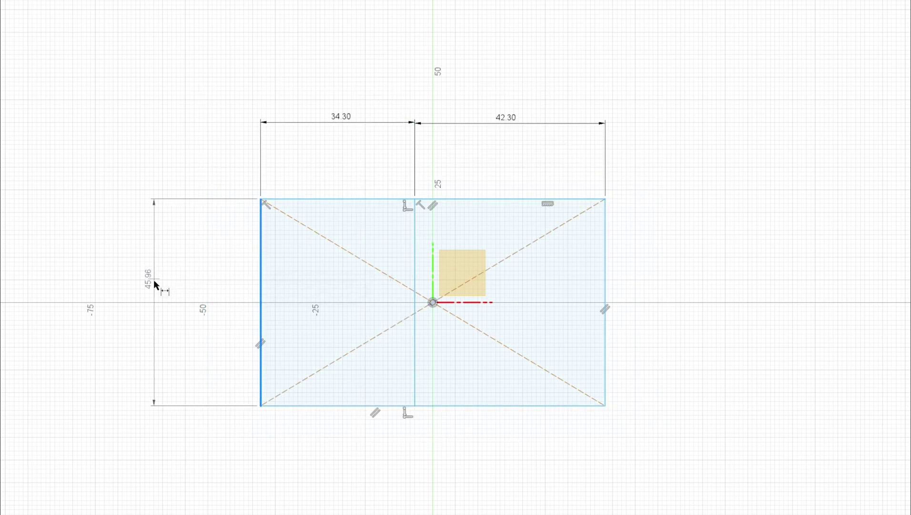
pyautogui.click(153, 278)
pyautogui.write('37')
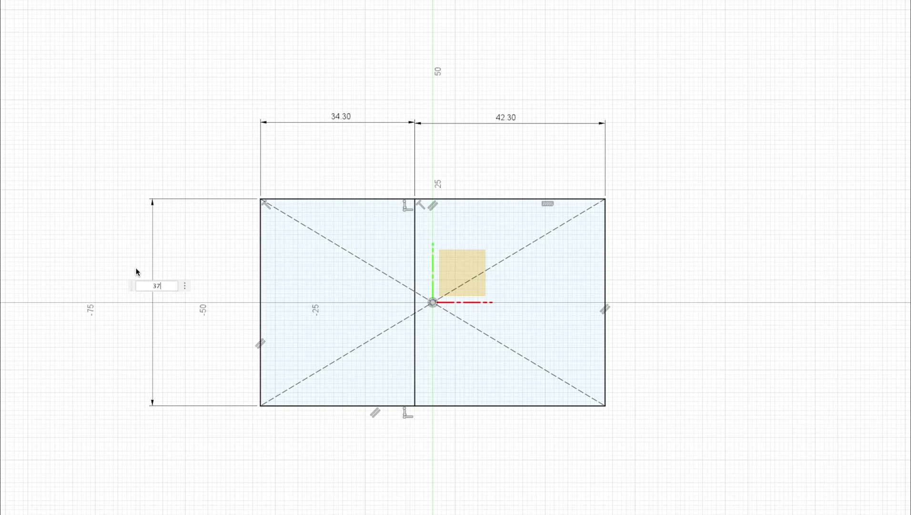
pyautogui.write('.3')
pyautogui.press('Return')
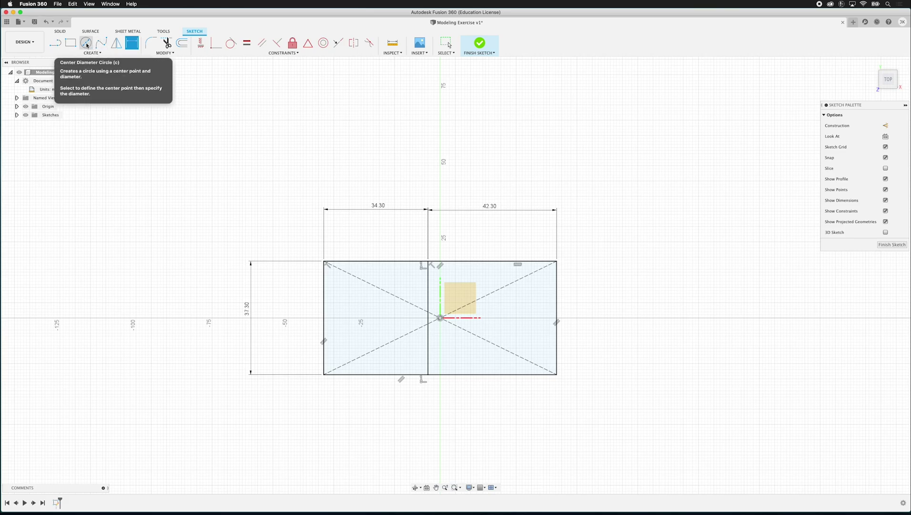
# - Draw a center-diameter circle right of the origin and set its diameter to 14.40 mm
pyautogui.click(85, 45)
pyautogui.click(488, 305)
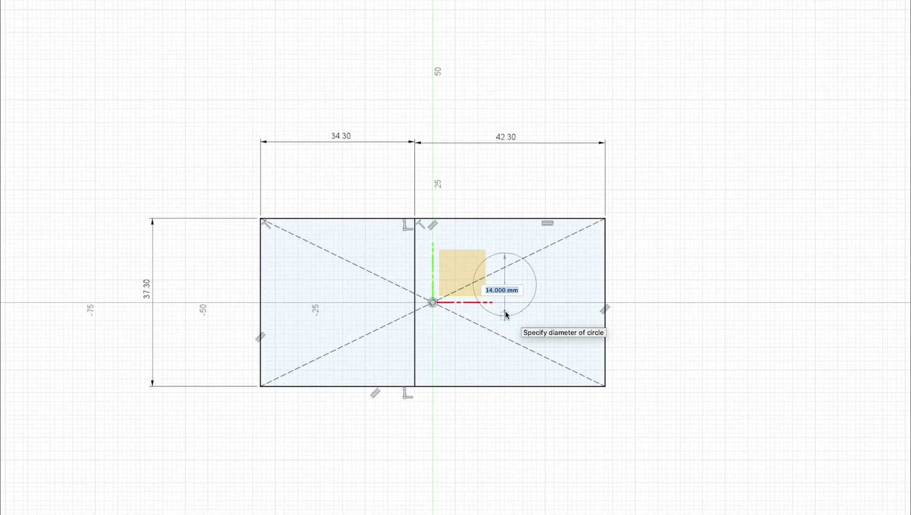
pyautogui.write('7.2')
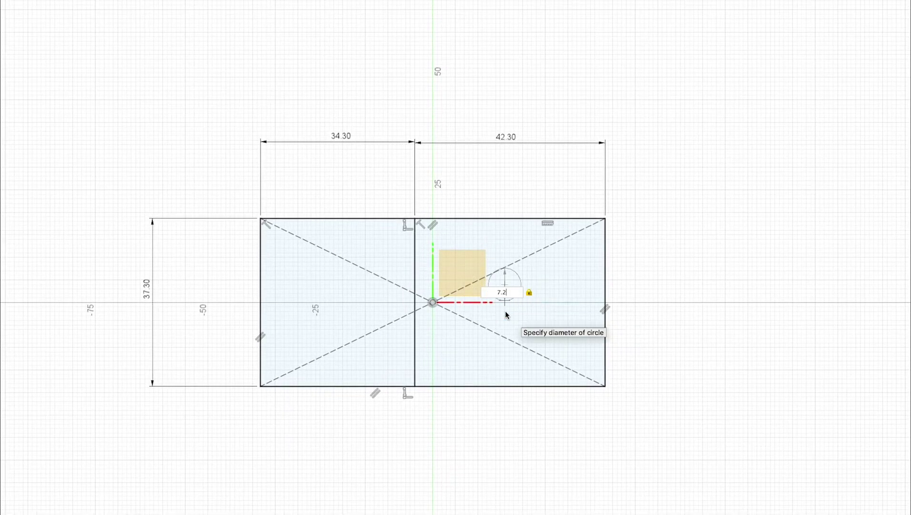
pyautogui.press('Return')
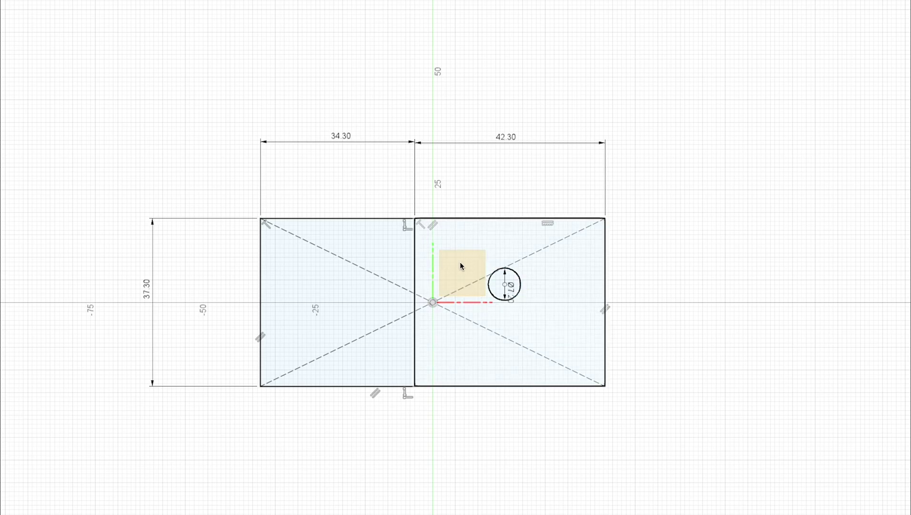
pyautogui.doubleClick(511, 288)
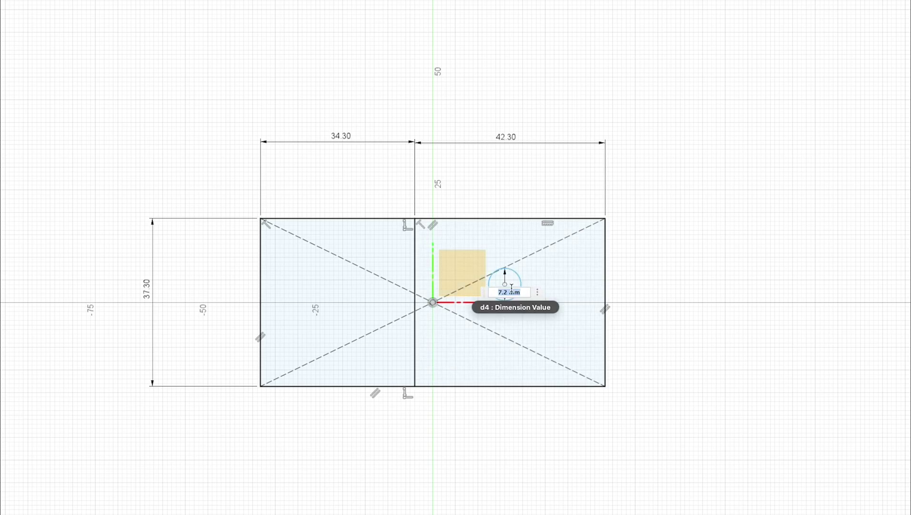
pyautogui.write('14.4')
pyautogui.press('Return')
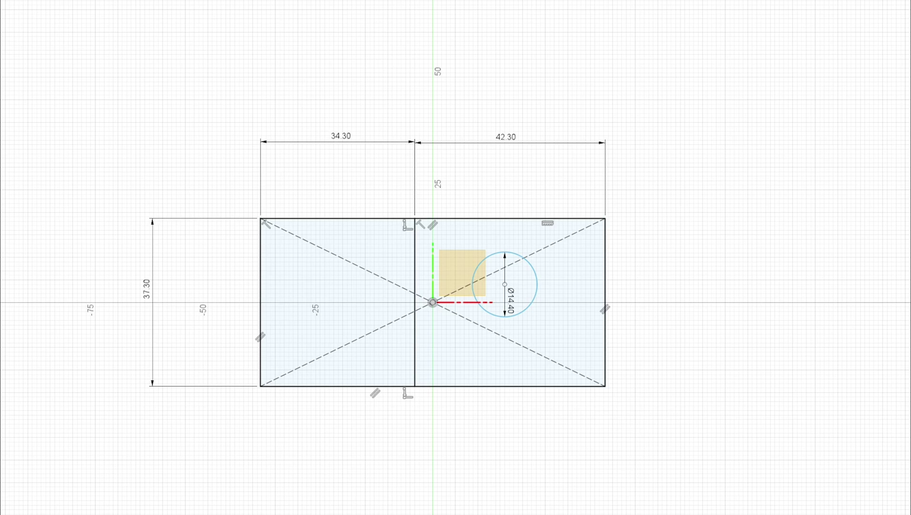
pyautogui.click(539, 278)
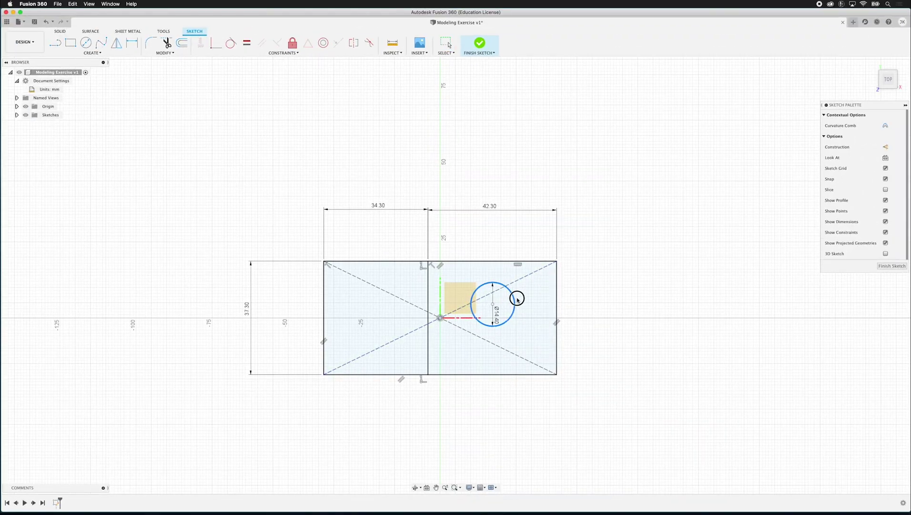
# - Move the circle further right and draw a horizontal line from the origin to the right edge's midpoint
pyautogui.moveTo(518, 300)
pyautogui.mouseDown()
pyautogui.moveTo(521, 321)
pyautogui.moveTo(519, 303)
pyautogui.moveTo(505, 312)
pyautogui.moveTo(525, 306)
pyautogui.moveTo(534, 313)
pyautogui.mouseUp()
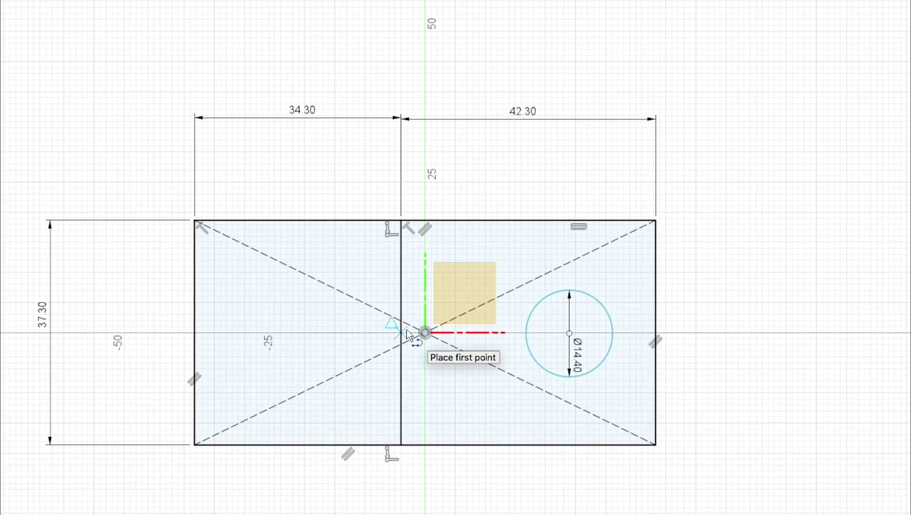
pyautogui.click(424, 332)
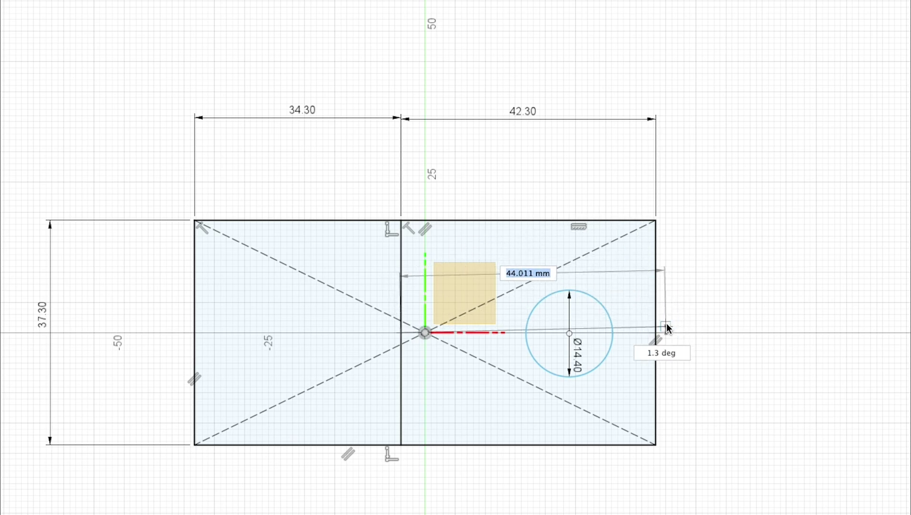
pyautogui.click(656, 332)
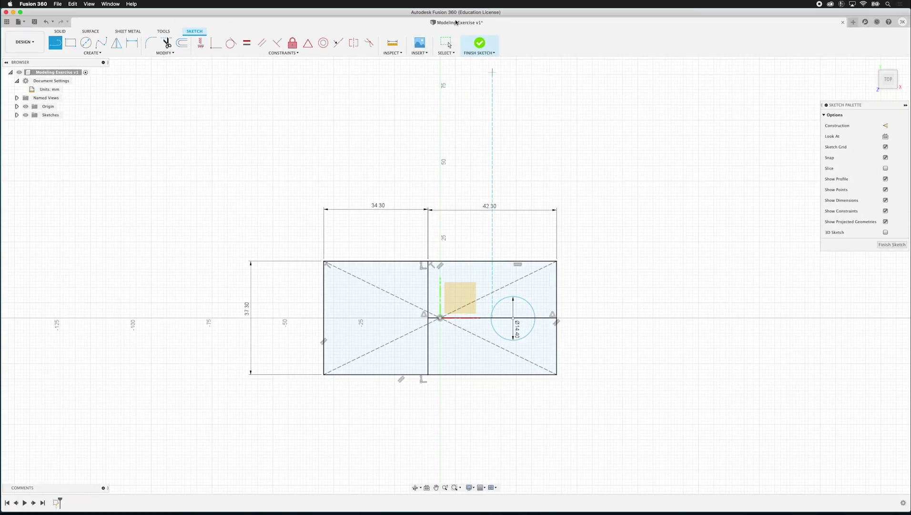
pyautogui.click(447, 44)
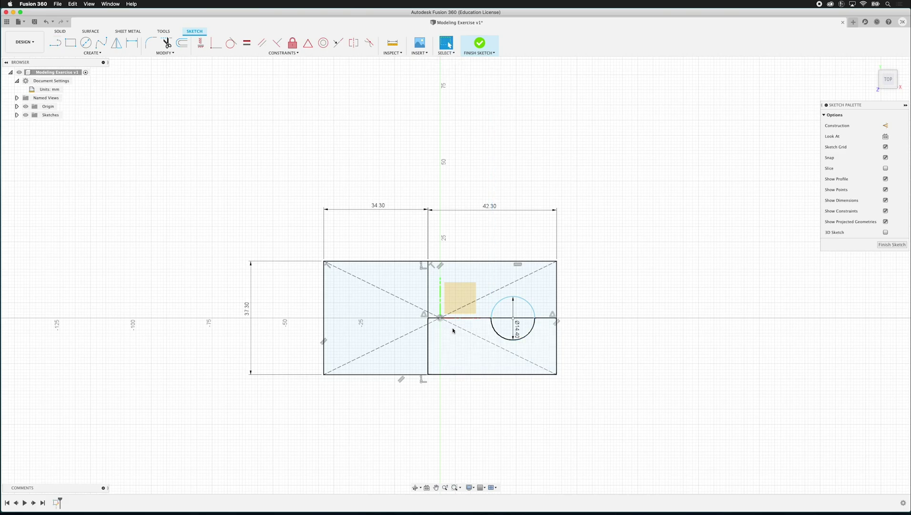
# - Convert the 42.30 mm horizontal line through the circle into construction geometry
pyautogui.click(479, 320)
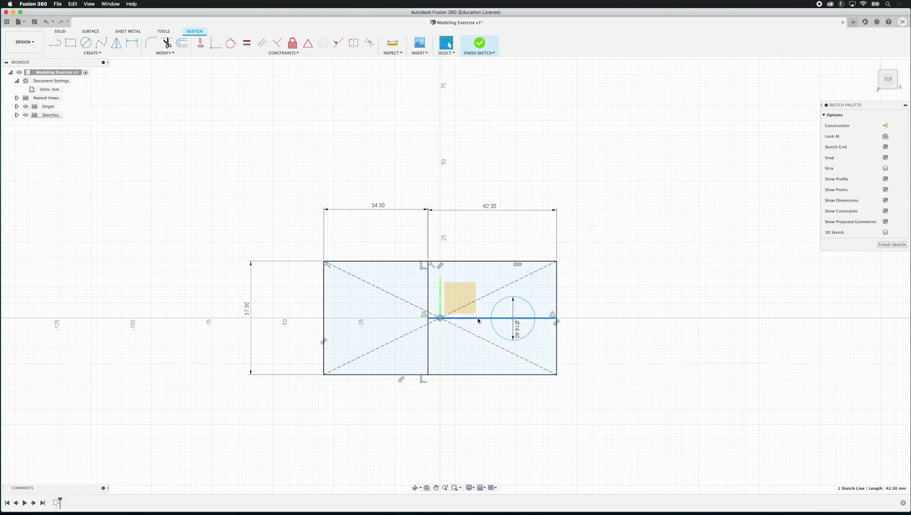
pyautogui.click(886, 126)
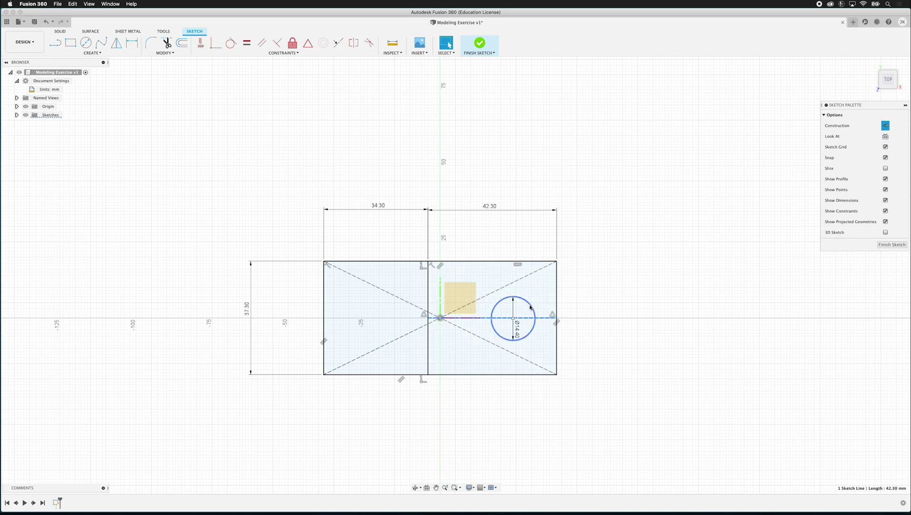
pyautogui.click(216, 42)
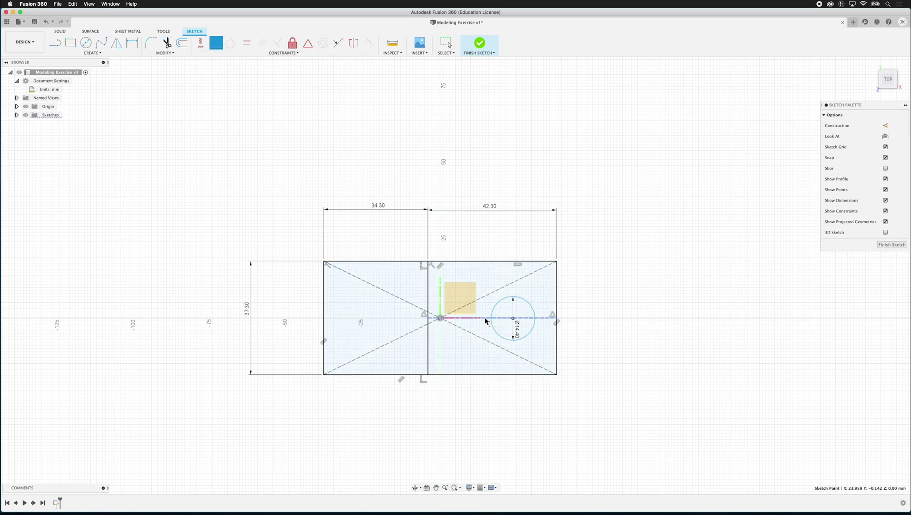
pyautogui.click(515, 321)
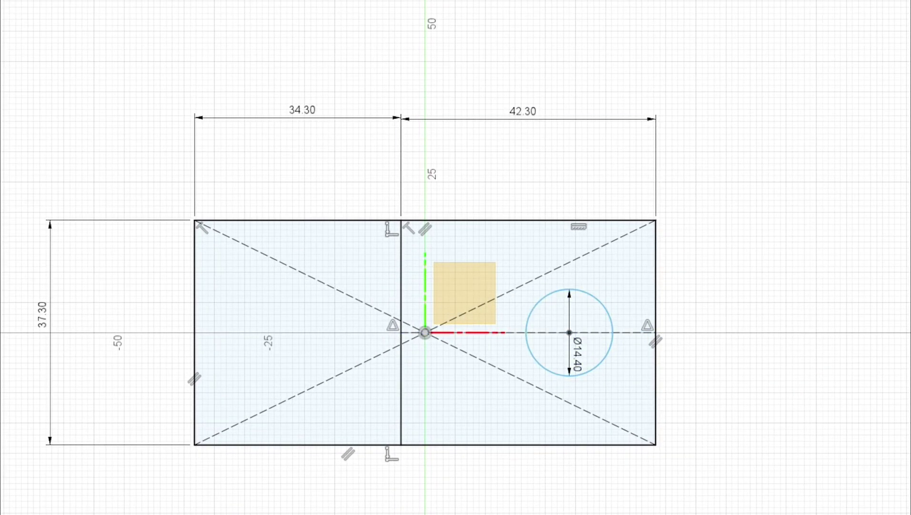
# - Dimension the circle centre to the right edge as the 42.30 width divided by 2
pyautogui.click(569, 332)
pyautogui.click(657, 326)
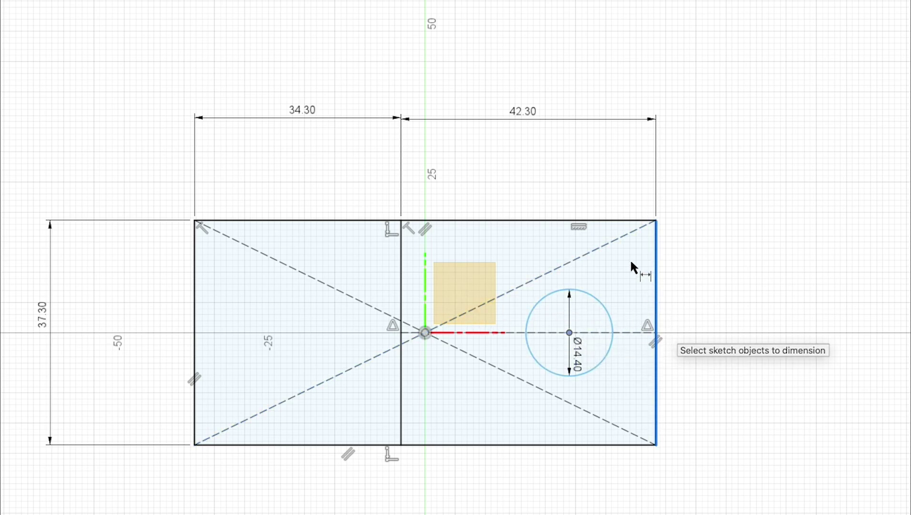
pyautogui.click(610, 161)
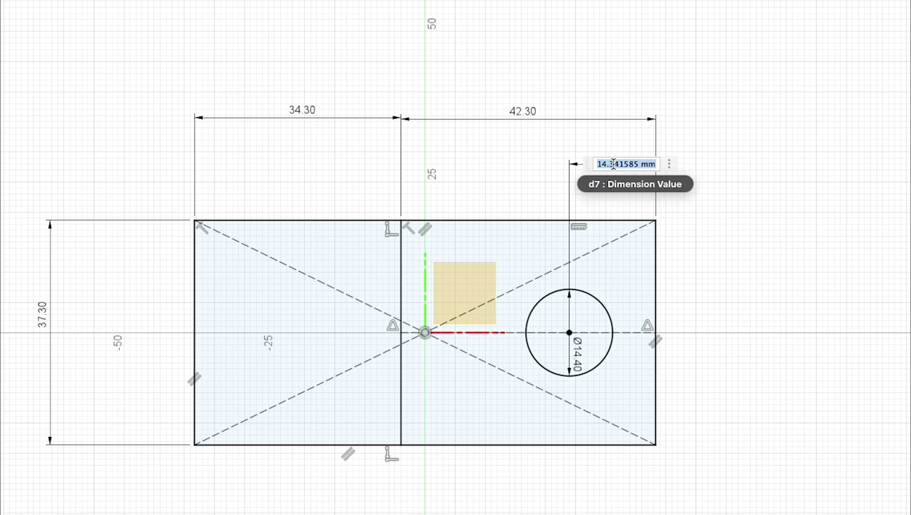
pyautogui.click(529, 111)
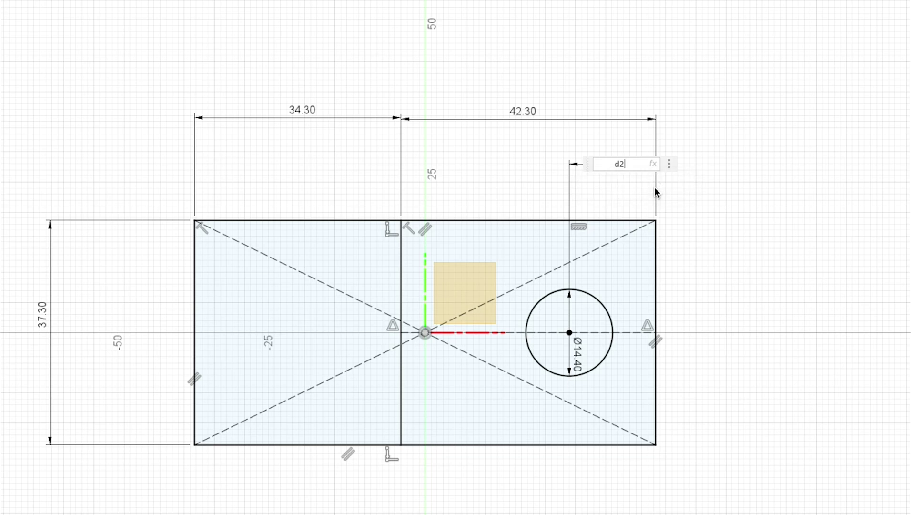
pyautogui.write('/2')
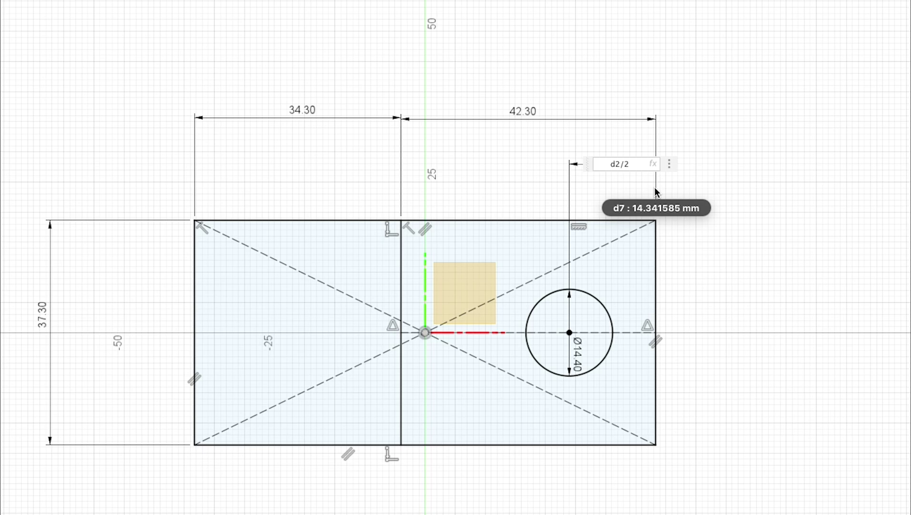
pyautogui.press('Return')
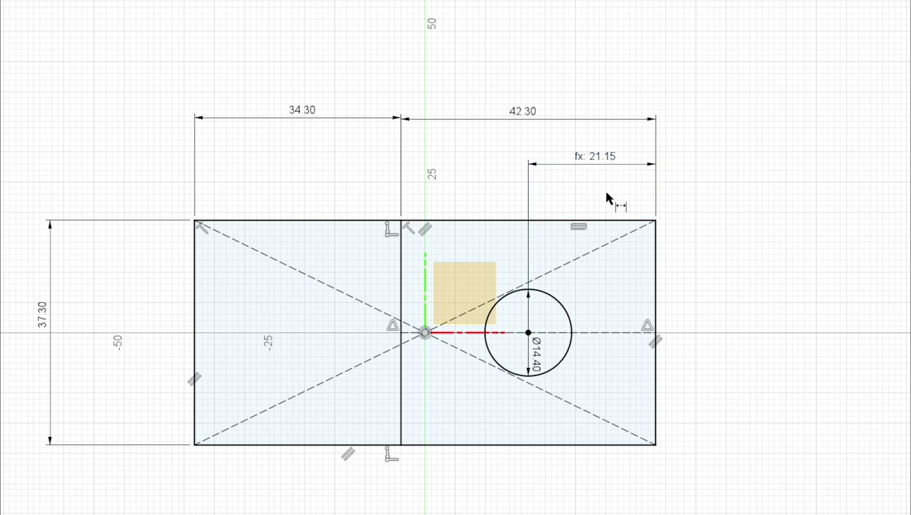
# - Try widening the right section to 75, then undo it back to 42.30
pyautogui.doubleClick(524, 110)
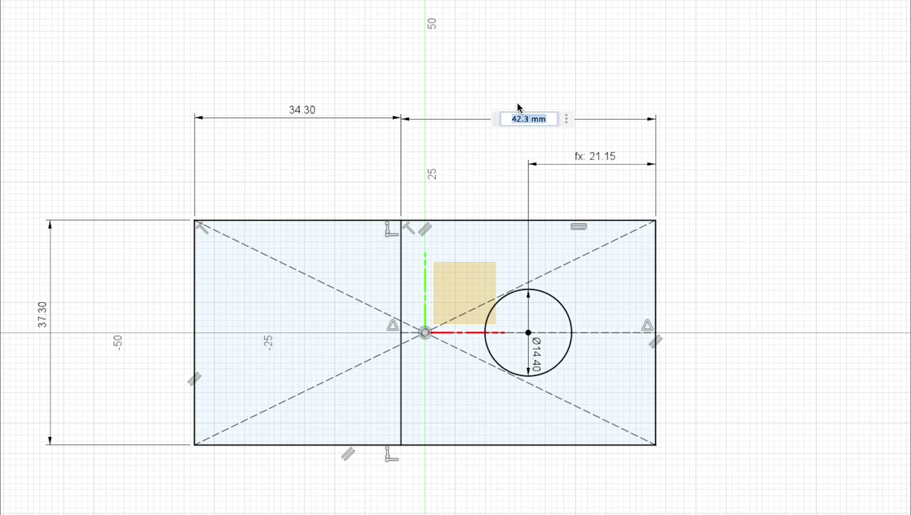
pyautogui.press('Return')
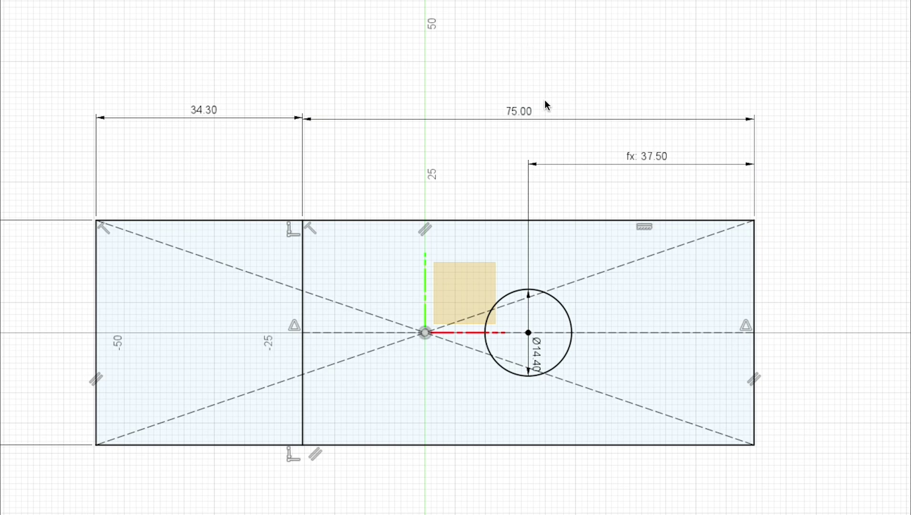
pyautogui.hotkey('ctrl', 'z')
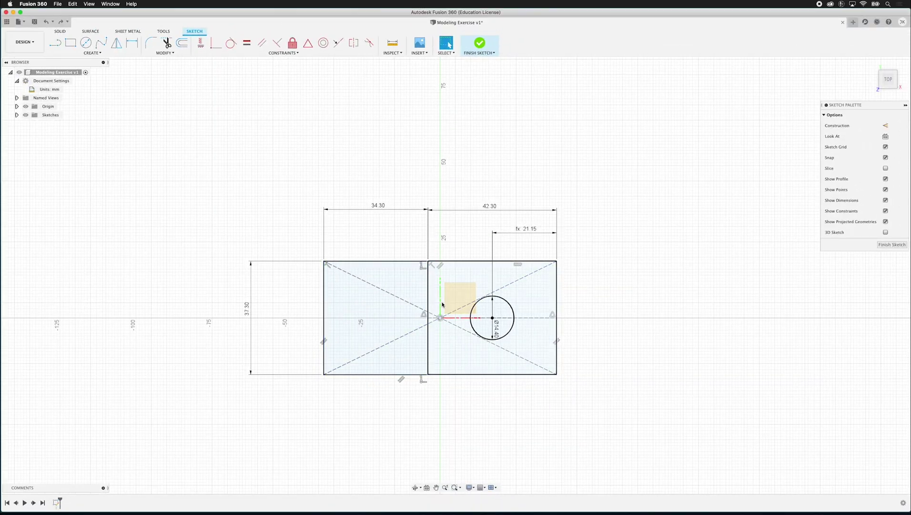
# - Expand Sketches in the Browser, finish Sketch1, and tilt the view into perspective
pyautogui.click(16, 116)
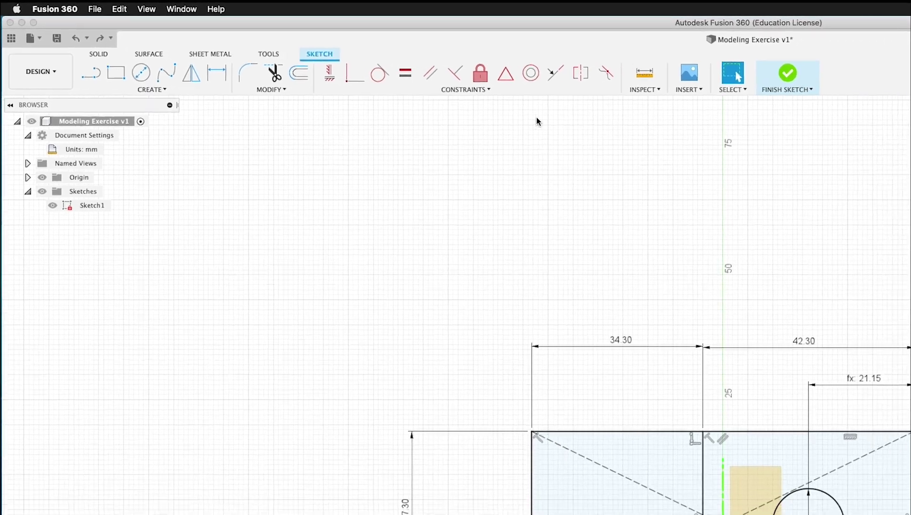
pyautogui.click(488, 45)
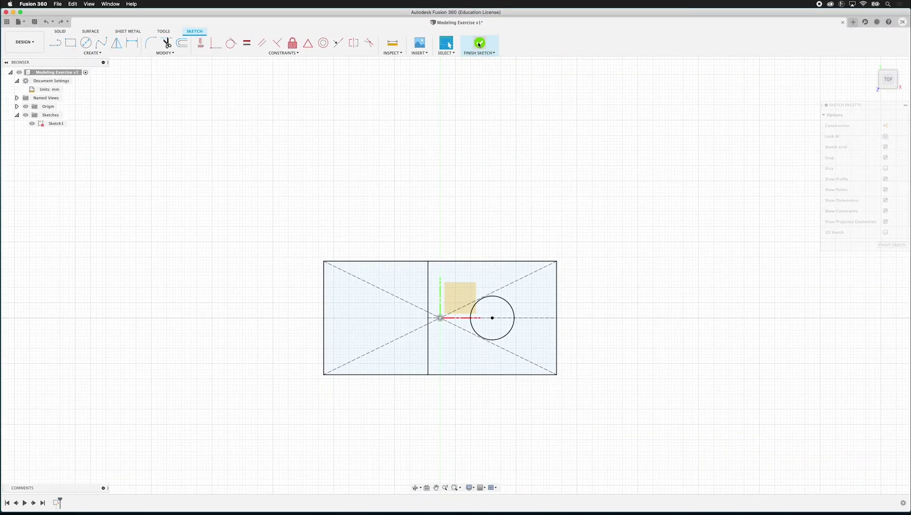
pyautogui.moveTo(462, 243)
pyautogui.keyDown('shift'); pyautogui.mouseDown(button='middle')
pyautogui.moveTo(421, 224)
pyautogui.moveTo(440, 196)
pyautogui.moveTo(434, 202)
pyautogui.moveTo(452, 215)
pyautogui.mouseUp(button='middle'); pyautogui.keyUp('shift')
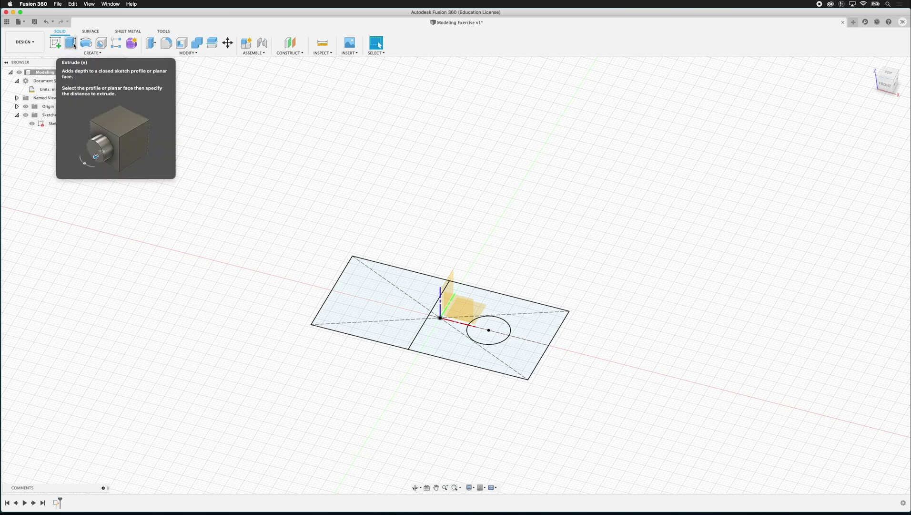
# - Extrude the left rectangle profile 37.4 mm upward as a new solid body
pyautogui.click(72, 47)
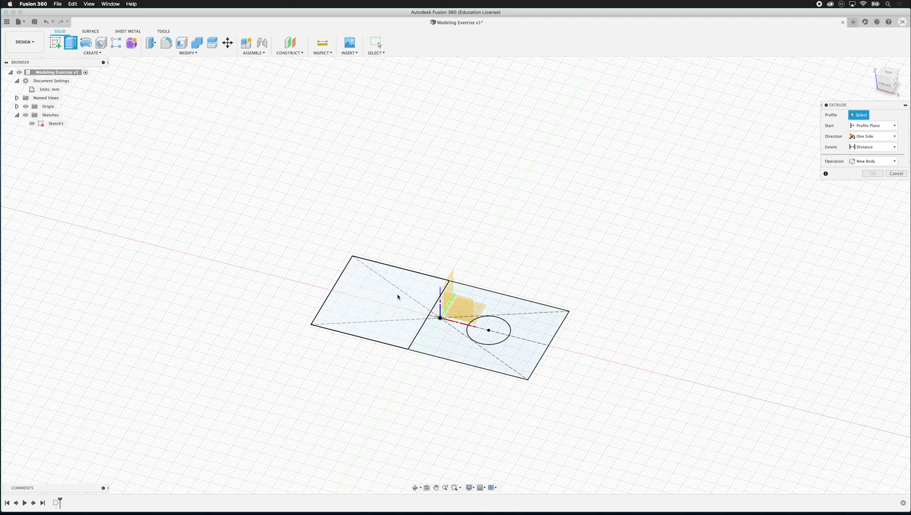
pyautogui.click(396, 309)
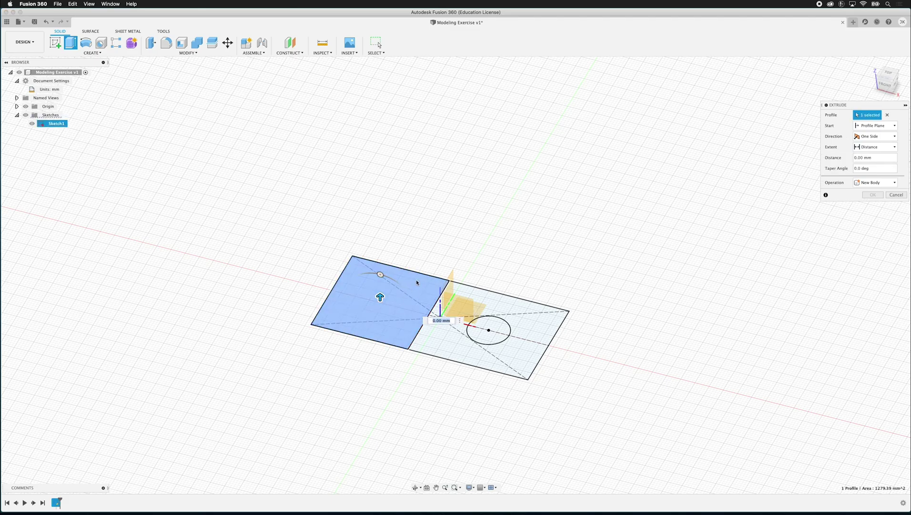
pyautogui.moveTo(380, 297); pyautogui.dragTo(380, 274)
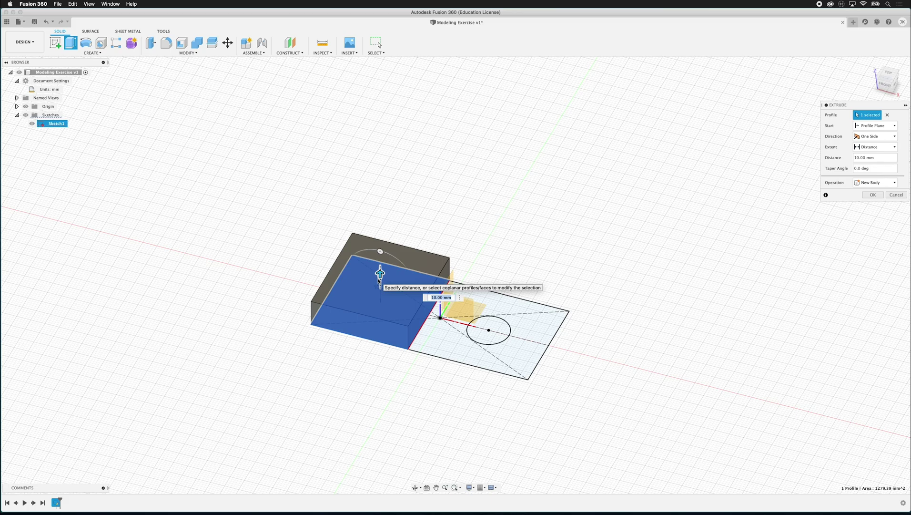
pyautogui.write('37.4')
pyautogui.press('Return')
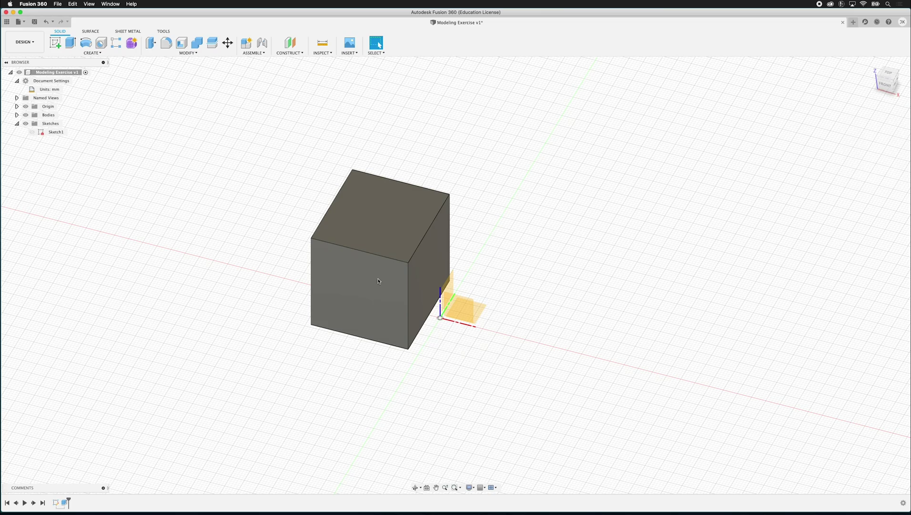
# - Make Sketch1 visible again from the Browser
pyautogui.click(32, 132)
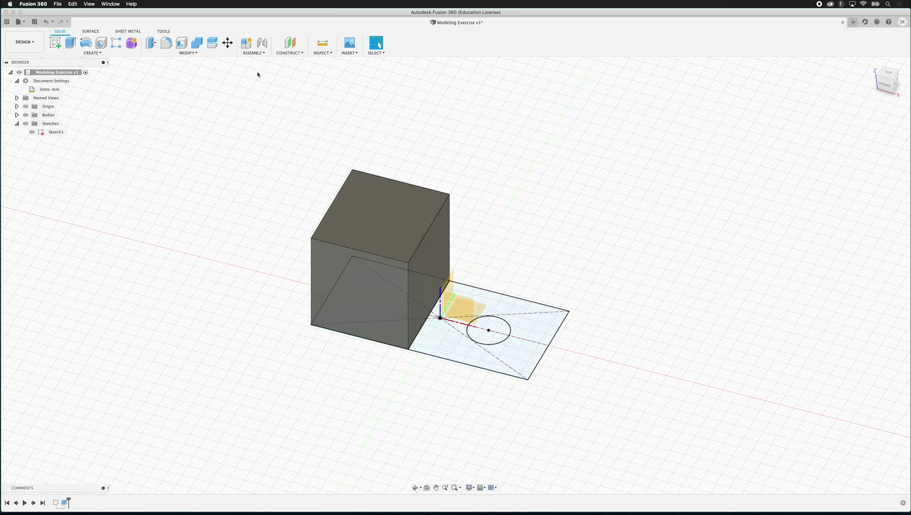
# - Join-extrude the right-hand profile around the circle 15 mm, leaving the hole cut through
pyautogui.press('e')
pyautogui.click(532, 330)
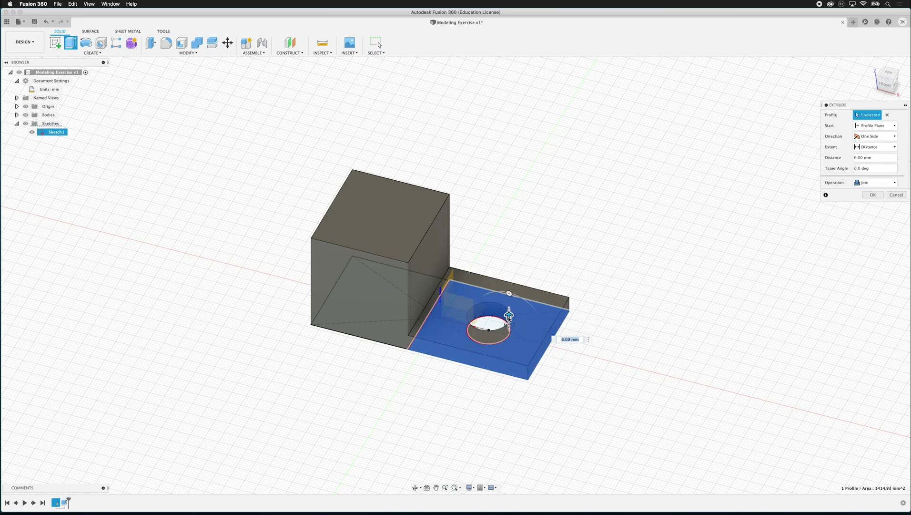
pyautogui.write('15')
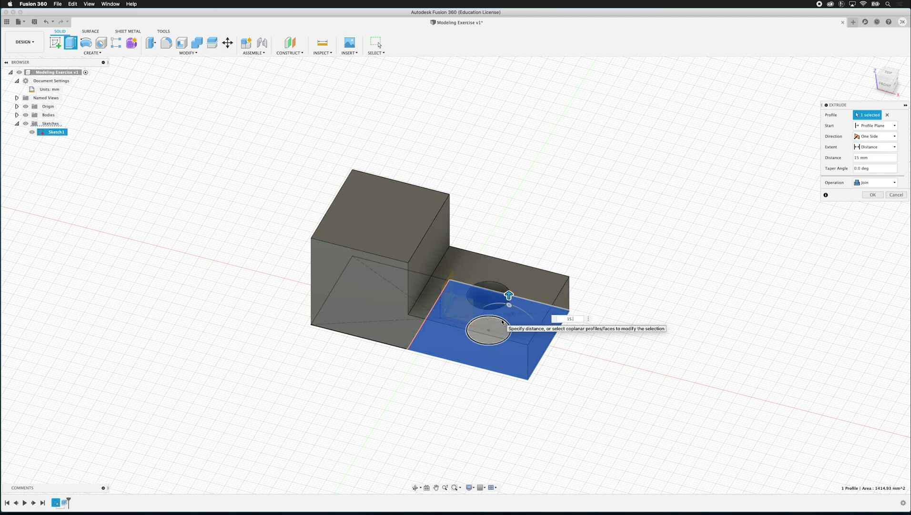
pyautogui.press('Return')
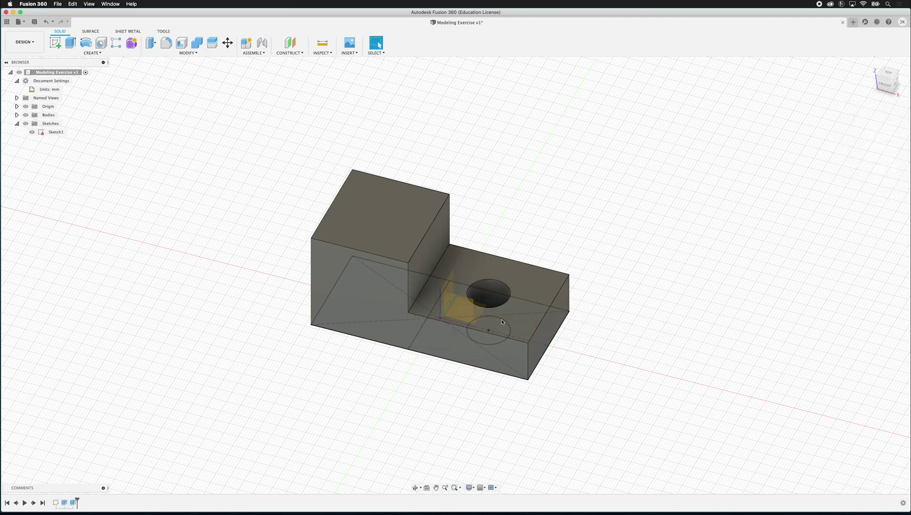
# - Orbit around to inspect the hole from the front, then hide Sketch1
pyautogui.keyDown('shift'); pyautogui.moveTo(512, 258); pyautogui.dragTo(504, 303, button='middle'); pyautogui.keyUp('shift')
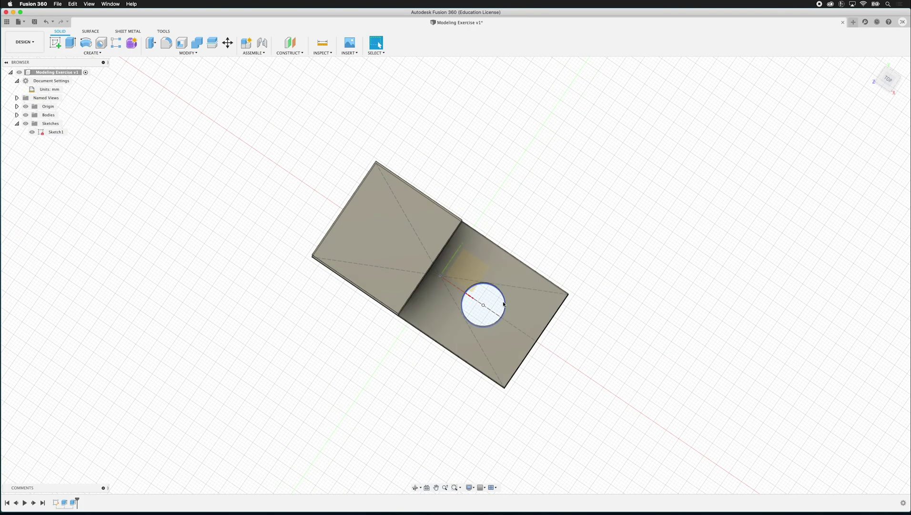
pyautogui.keyDown('shift'); pyautogui.moveTo(543, 267); pyautogui.dragTo(608, 199, button='middle'); pyautogui.keyUp('shift')
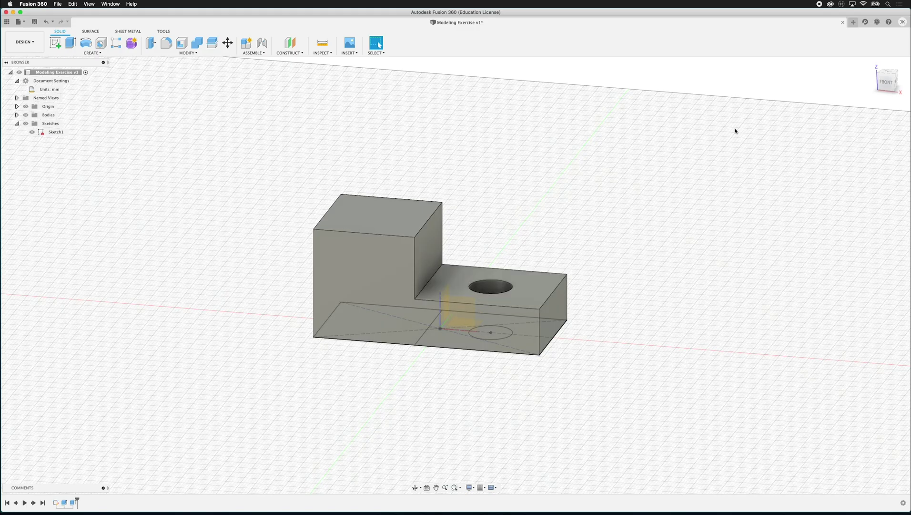
pyautogui.keyDown('shift'); pyautogui.moveTo(731, 125); pyautogui.dragTo(591, 141, button='middle'); pyautogui.keyUp('shift')
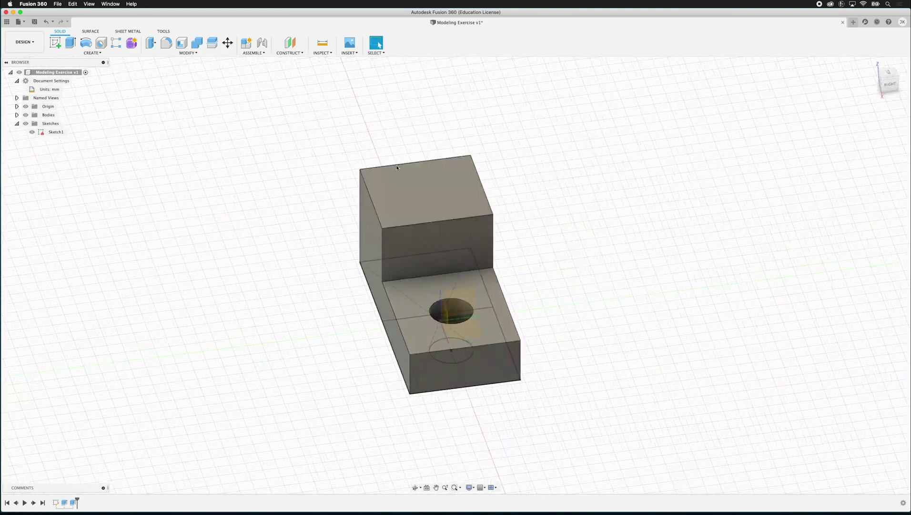
pyautogui.keyDown('shift'); pyautogui.moveTo(233, 281); pyautogui.dragTo(295, 334, button='middle'); pyautogui.keyUp('shift')
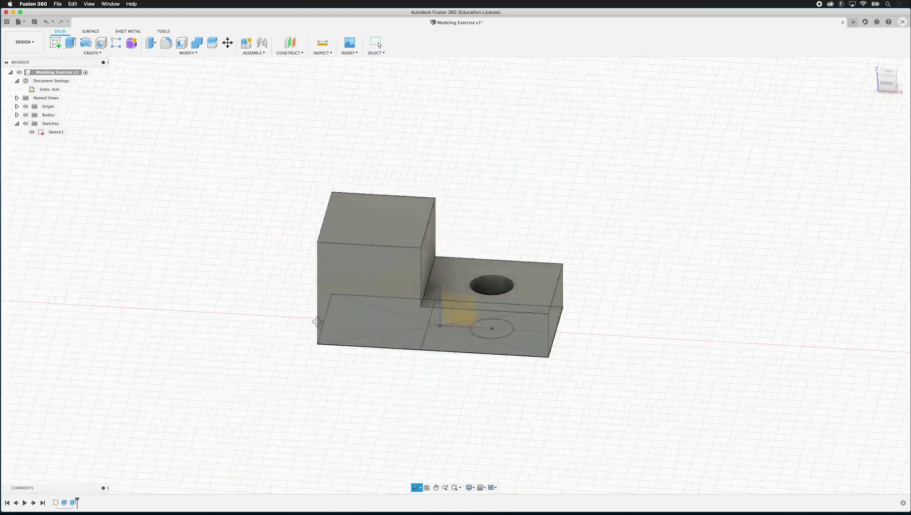
pyautogui.click(32, 132)
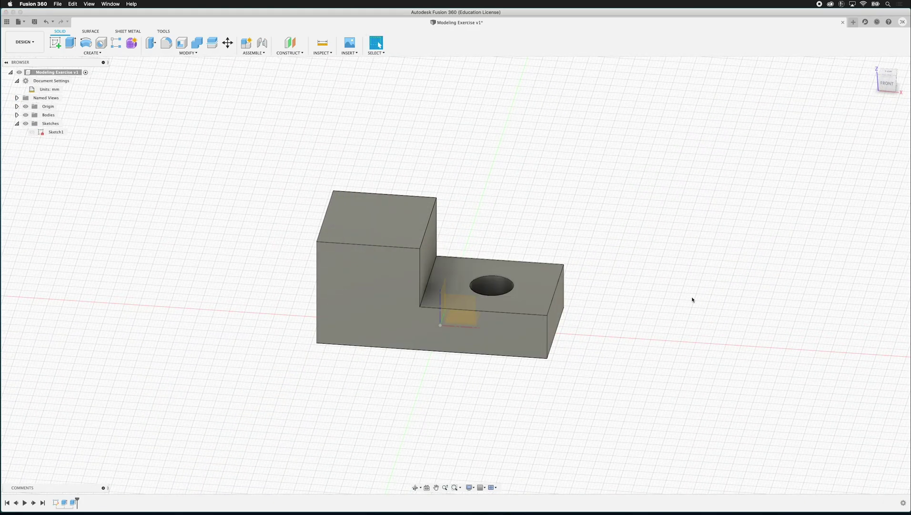
# - Window-select the whole block and fillet all its edges with a 1 mm radius
pyautogui.moveTo(607, 235)
pyautogui.keyDown('shift'); pyautogui.mouseDown(button='middle')
pyautogui.moveTo(572, 236)
pyautogui.moveTo(586, 248)
pyautogui.moveTo(582, 228)
pyautogui.mouseUp(button='middle'); pyautogui.keyUp('shift')
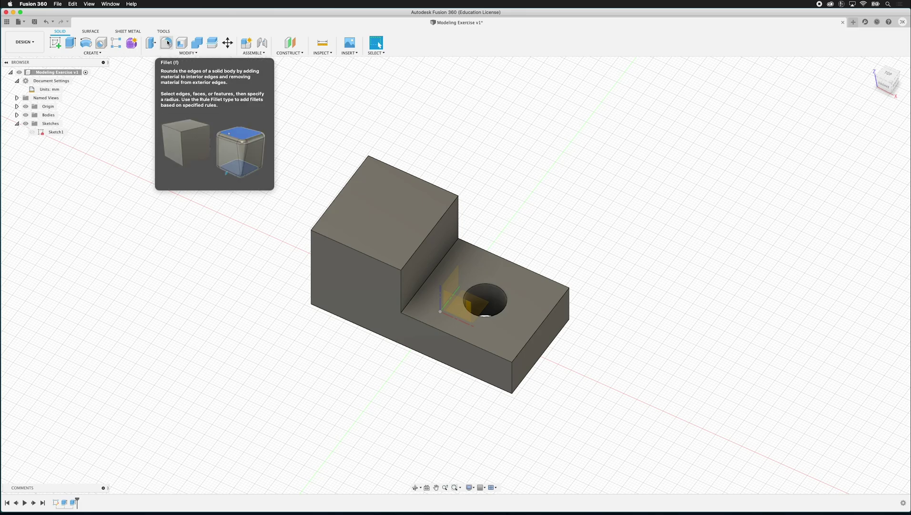
pyautogui.click(167, 42)
pyautogui.moveTo(222, 72); pyautogui.dragTo(650, 452)
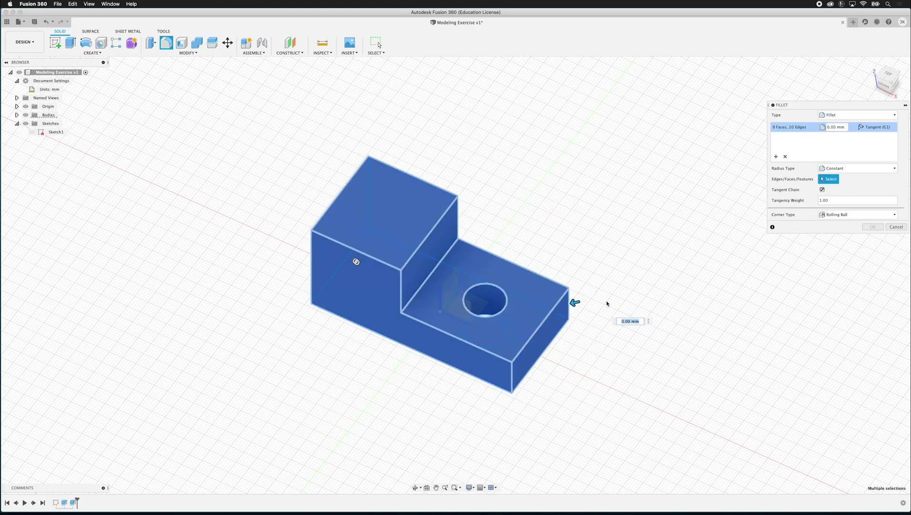
pyautogui.write('3')
pyautogui.press('Return')
pyautogui.moveTo(571, 303)
pyautogui.mouseDown()
pyautogui.moveTo(552, 305)
pyautogui.moveTo(586, 306)
pyautogui.mouseUp()
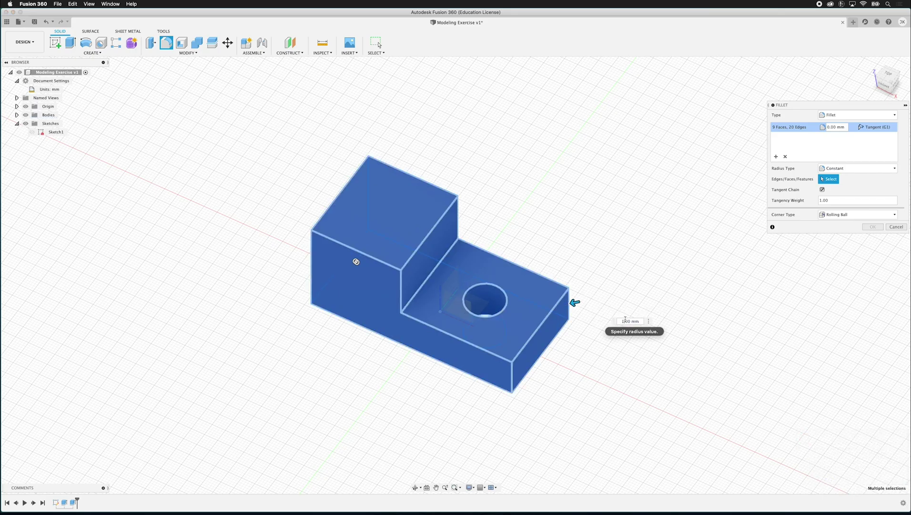
pyautogui.press('Return')
pyautogui.press('Return')
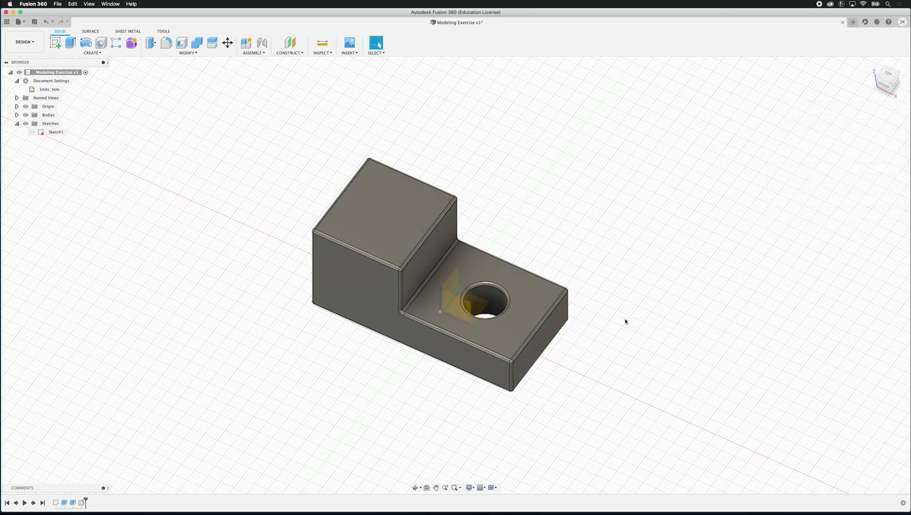
pyautogui.keyDown('shift'); pyautogui.moveTo(385, 296); pyautogui.dragTo(372, 267, button='middle'); pyautogui.keyUp('shift')
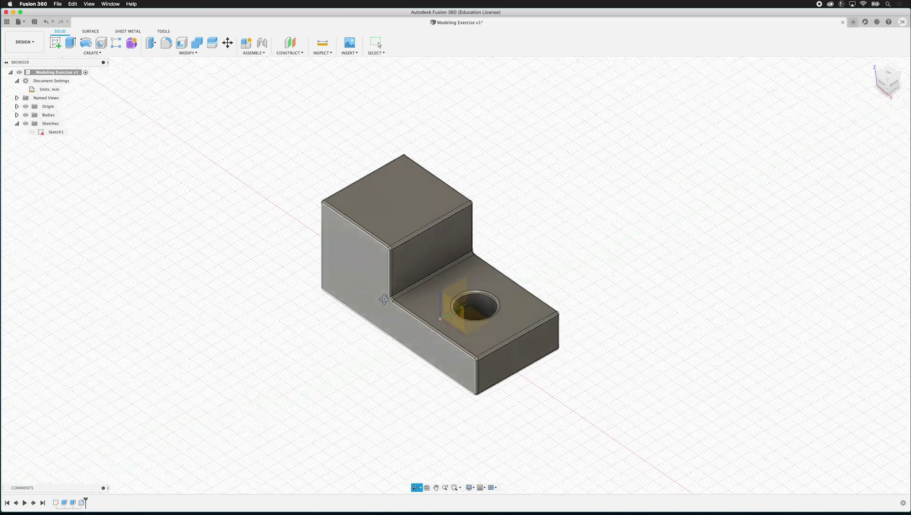
pyautogui.click(355, 217)
# - Select the whole block and bring up its Appearance panel
pyautogui.moveTo(244, 119); pyautogui.dragTo(677, 456)
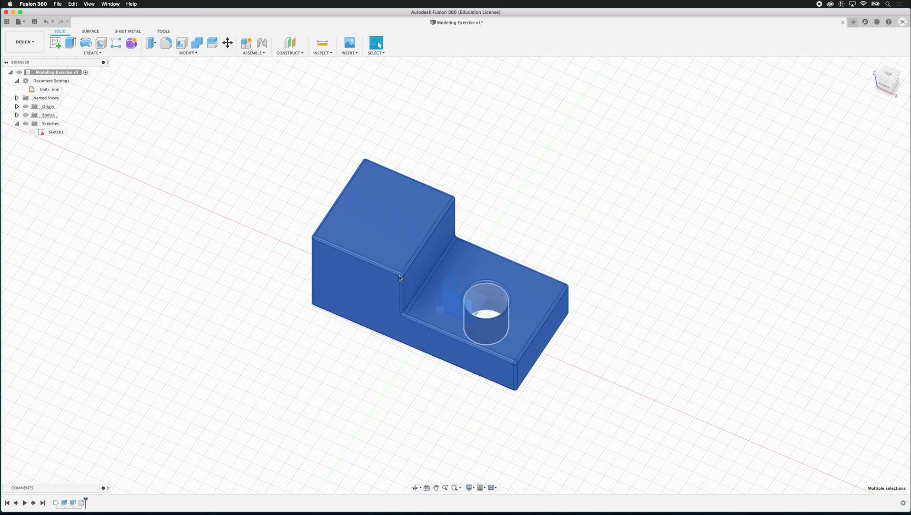
pyautogui.rightClick(389, 246)
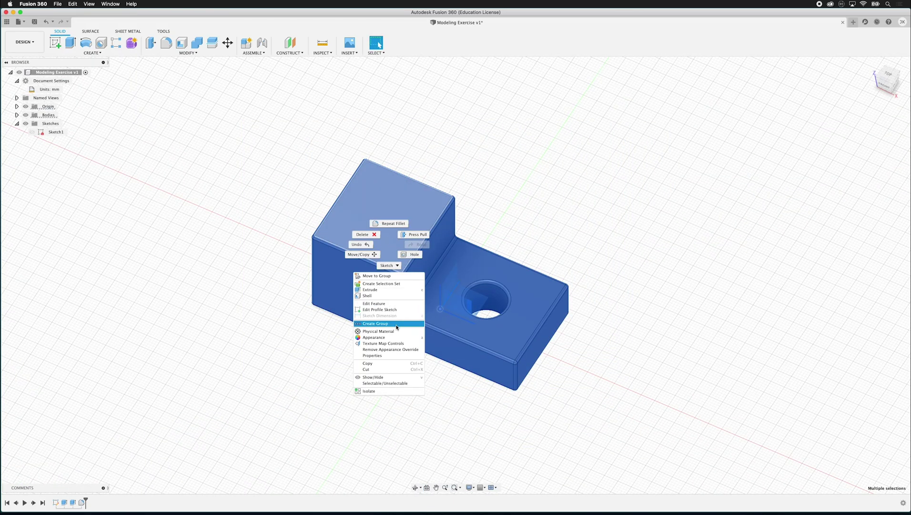
pyautogui.click(374, 337)
pyautogui.moveTo(907, 116); pyautogui.dragTo(687, 100)
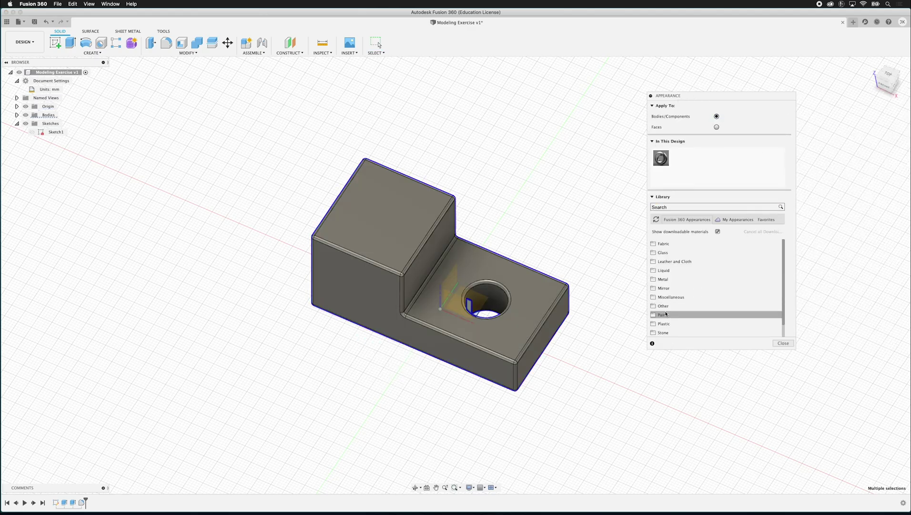
# - Drag Pine from the Wood library onto the block and close the panel
pyautogui.scroll(-2, 671, 316)
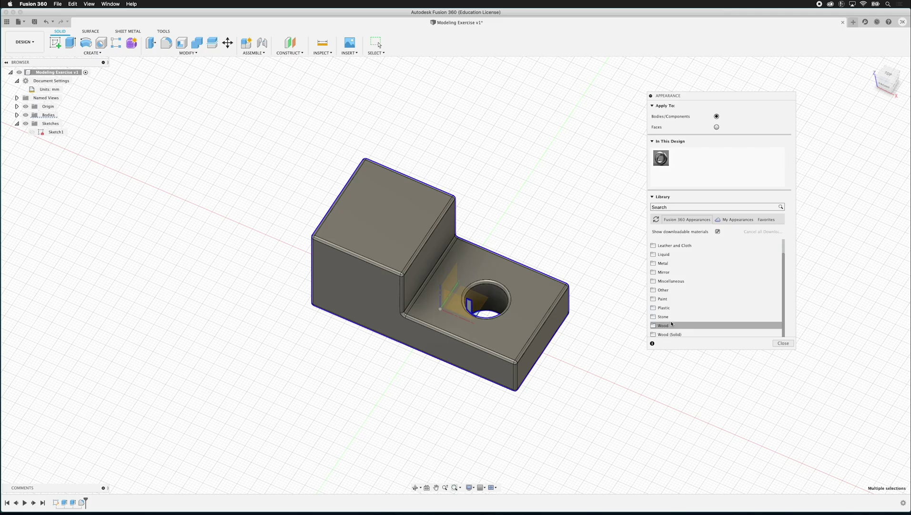
pyautogui.click(663, 325)
pyautogui.scroll(-3, 682, 305)
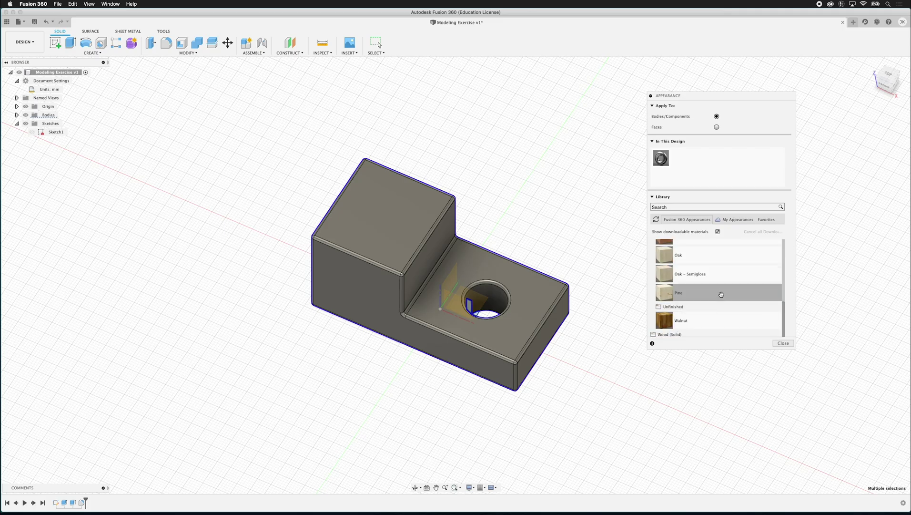
pyautogui.scroll(2, 719, 295)
pyautogui.scroll(-2, 722, 291)
pyautogui.moveTo(721, 291); pyautogui.dragTo(488, 361)
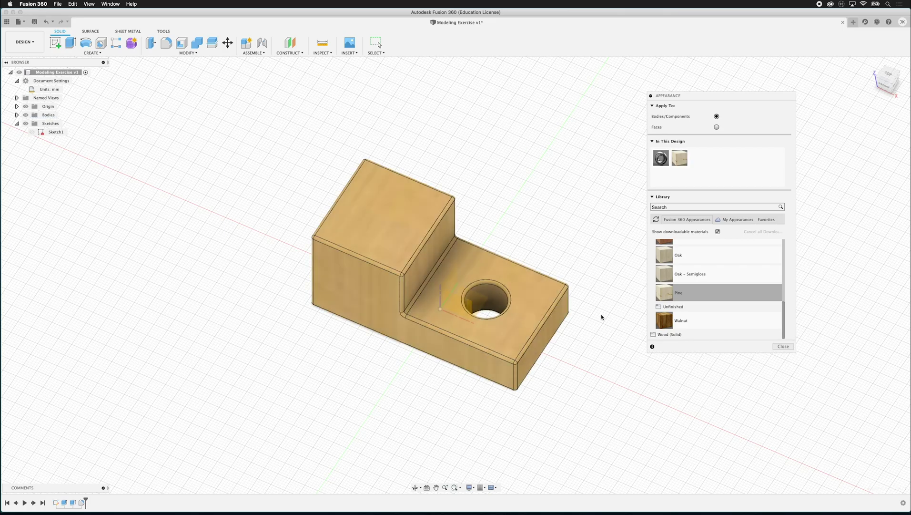
pyautogui.click(784, 347)
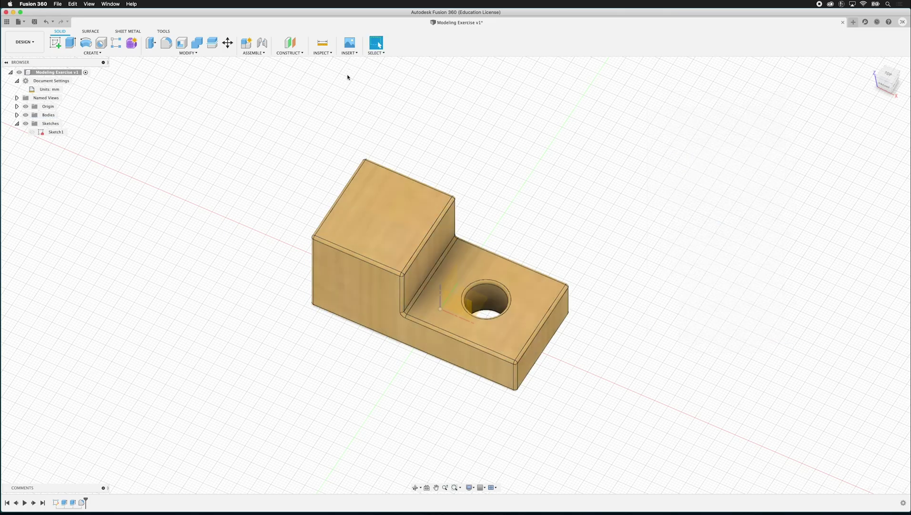
pyautogui.keyDown('shift'); pyautogui.moveTo(277, 210); pyautogui.dragTo(281, 191, button='middle'); pyautogui.keyUp('shift')
pyautogui.click(25, 42)
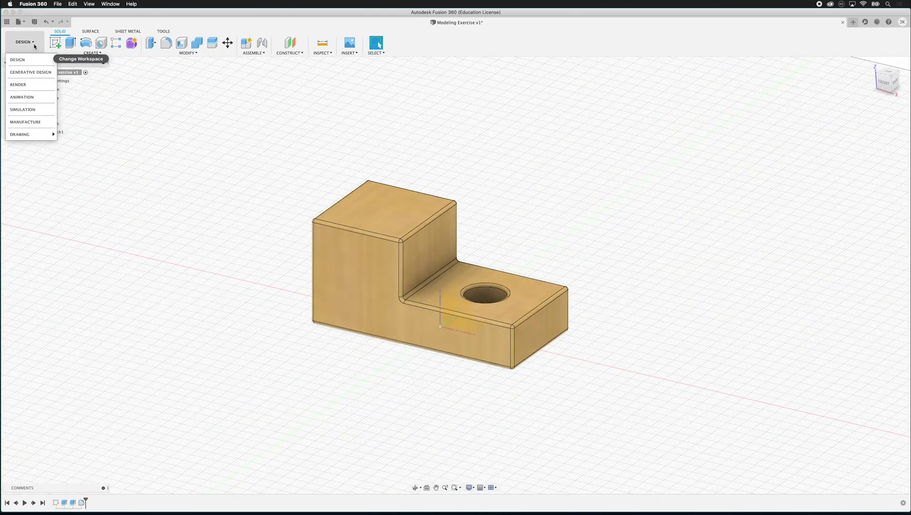
# - Switch to the Render workspace and bring up the render settings
pyautogui.click(40, 84)
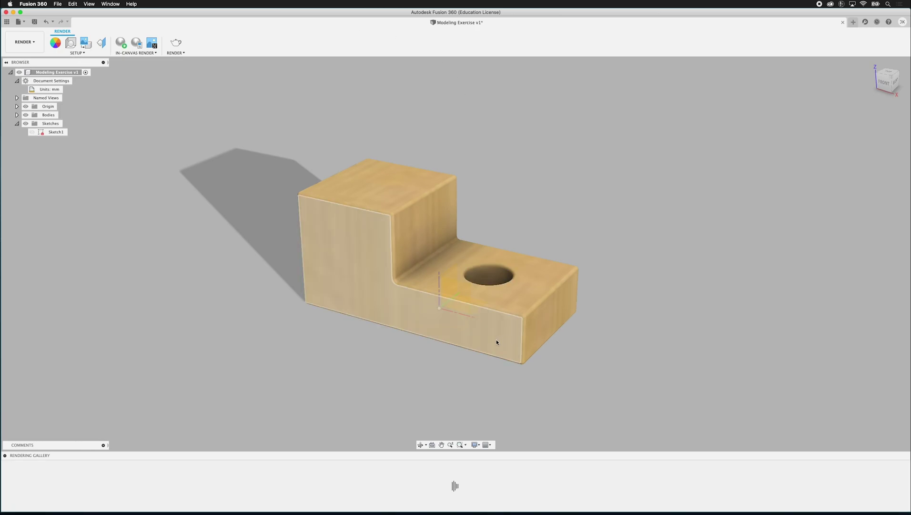
pyautogui.keyDown('shift'); pyautogui.moveTo(439, 191); pyautogui.dragTo(432, 188, button='middle'); pyautogui.keyUp('shift')
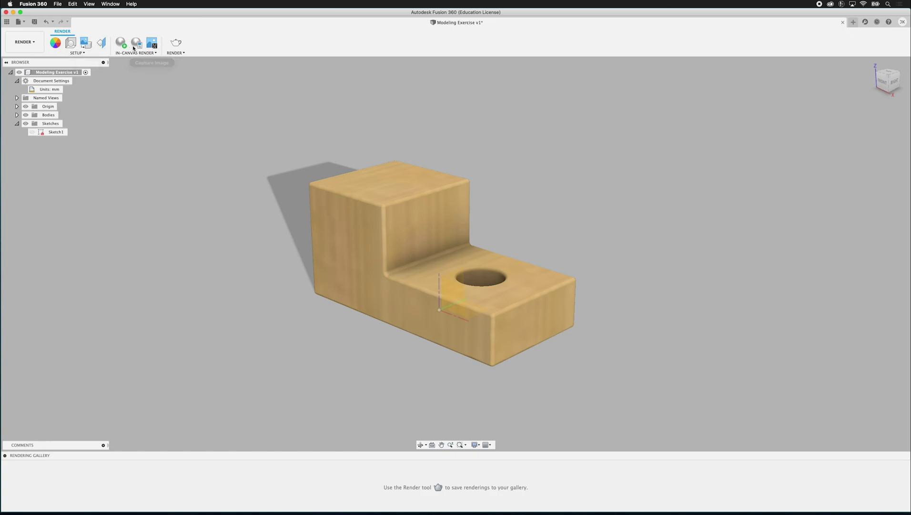
pyautogui.click(181, 59)
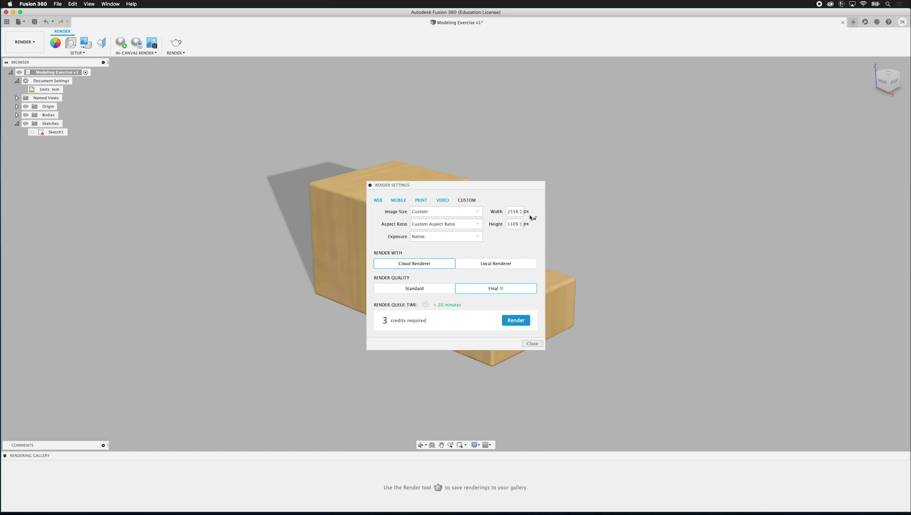
# - Render the block with the Local Renderer at Standard quality
pyautogui.click(498, 263)
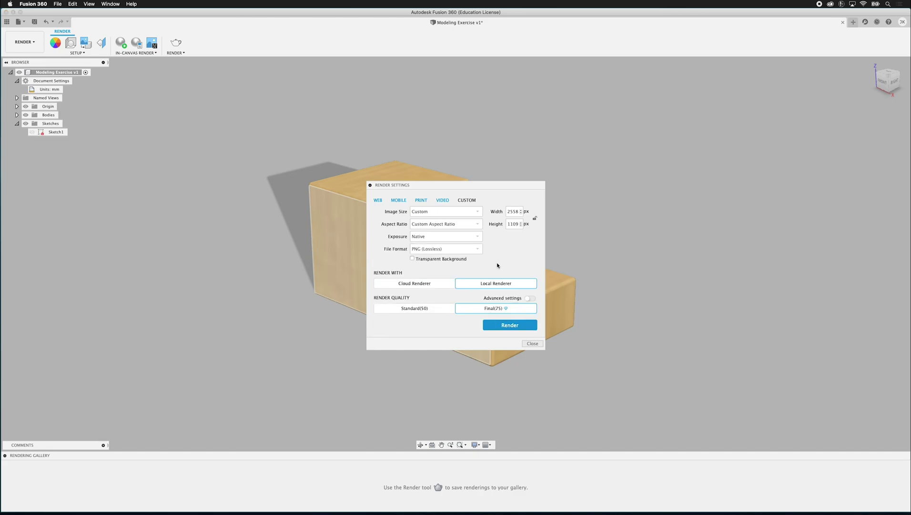
pyautogui.click(427, 309)
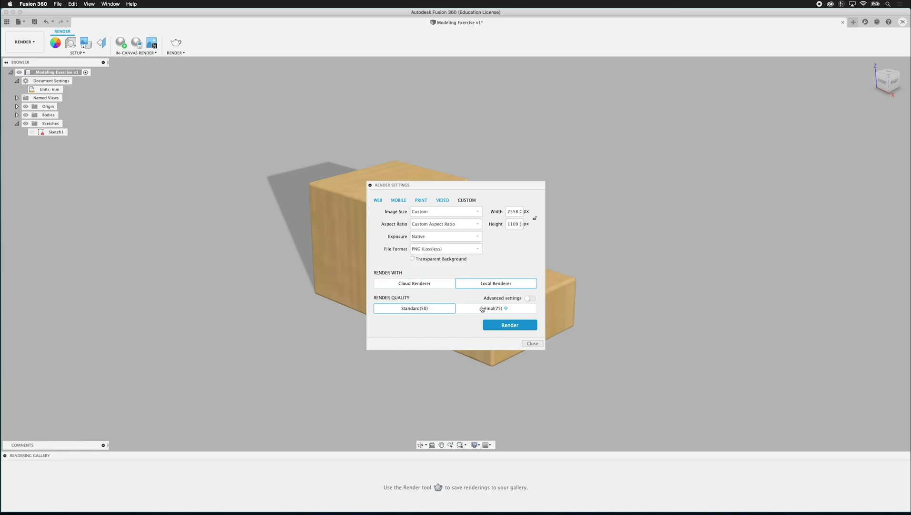
pyautogui.click(512, 328)
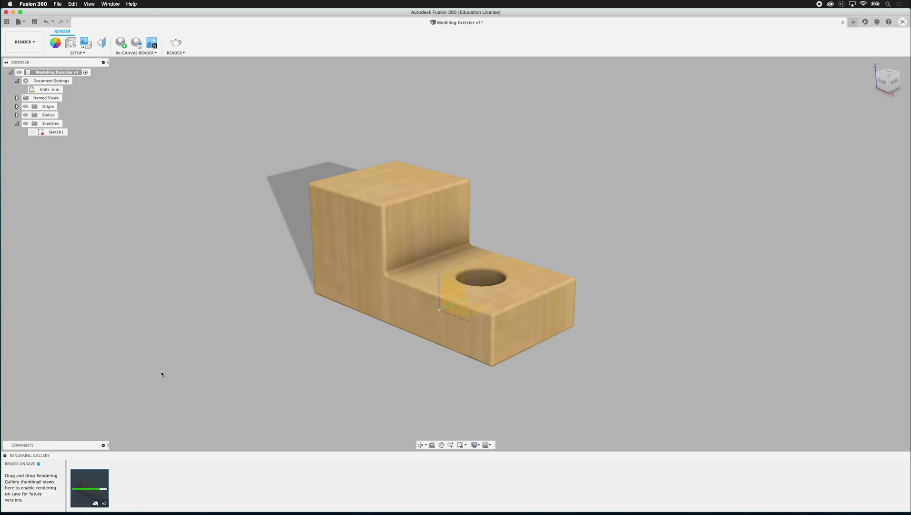
# - Download the finished rendering from the gallery and save it as a PNG on the Desktop
pyautogui.click(89, 488)
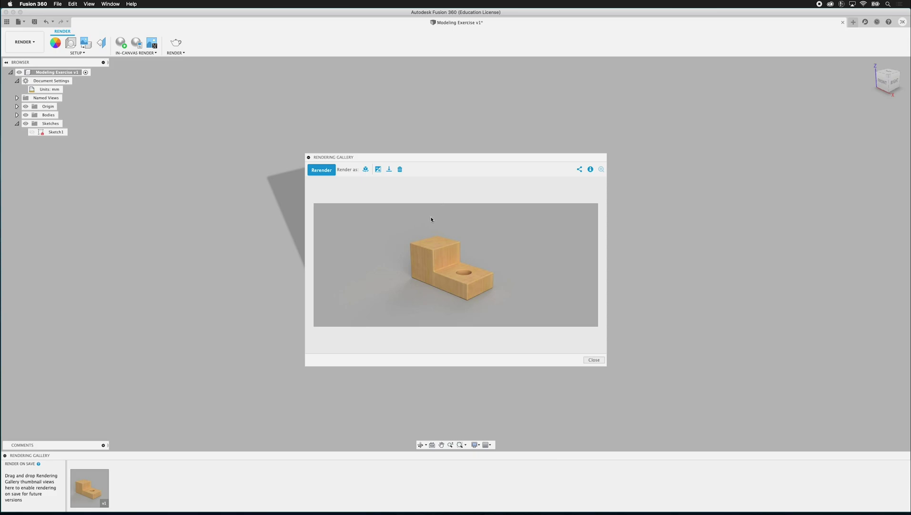
pyautogui.click(389, 170)
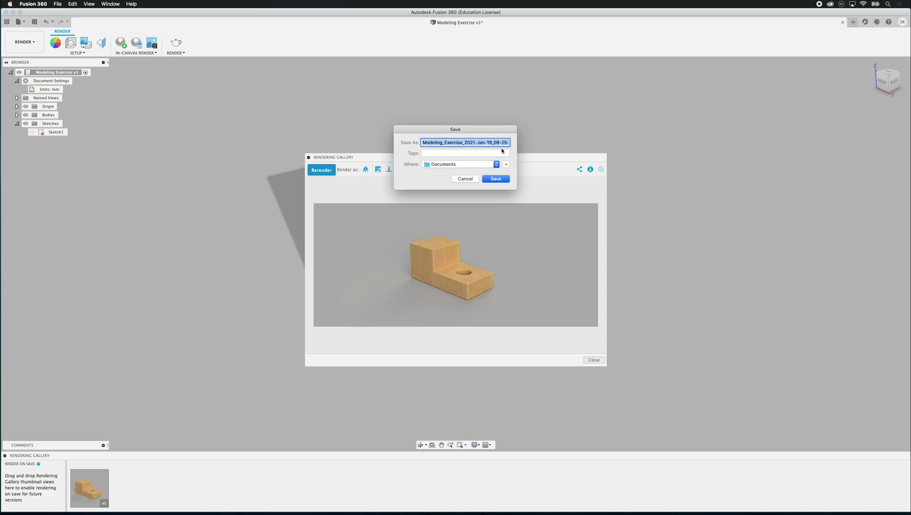
pyautogui.click(494, 165)
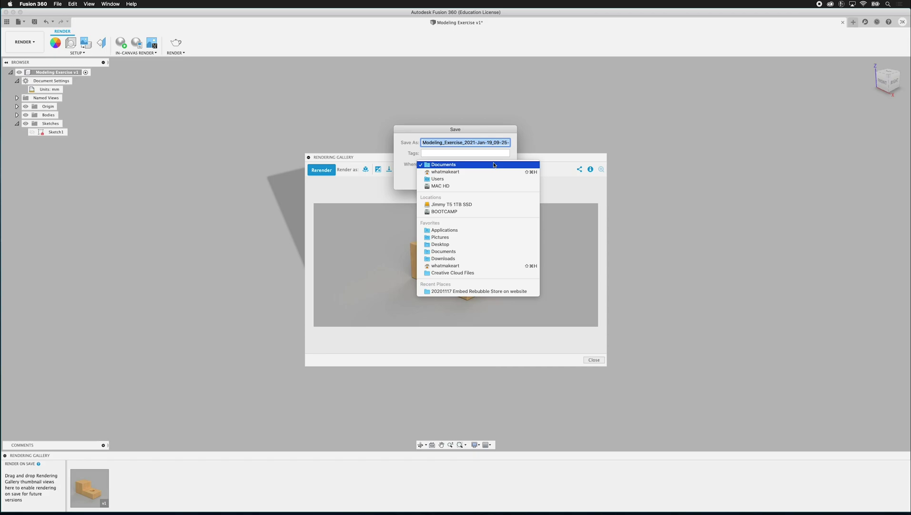
pyautogui.click(462, 241)
pyautogui.click(495, 177)
# - Open the saved 437 KB PNG of the pine wood block in Preview
pyautogui.doubleClick(333, 65)
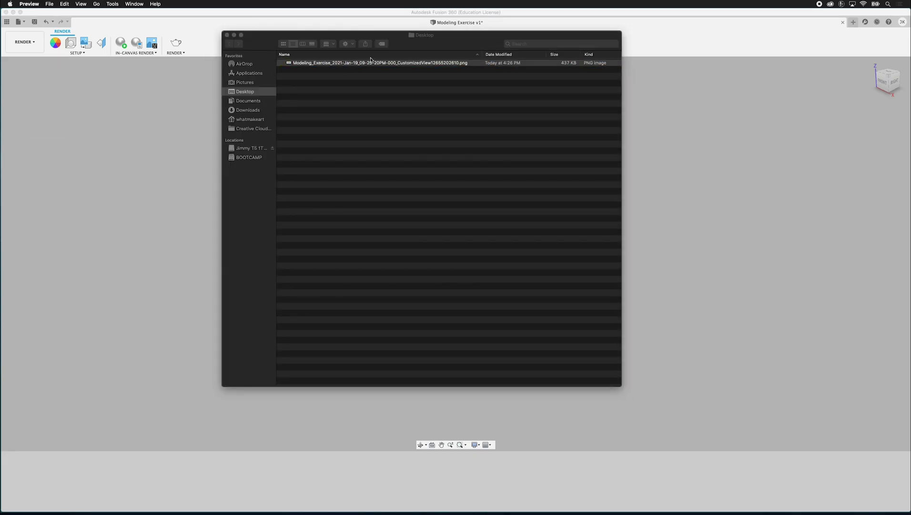